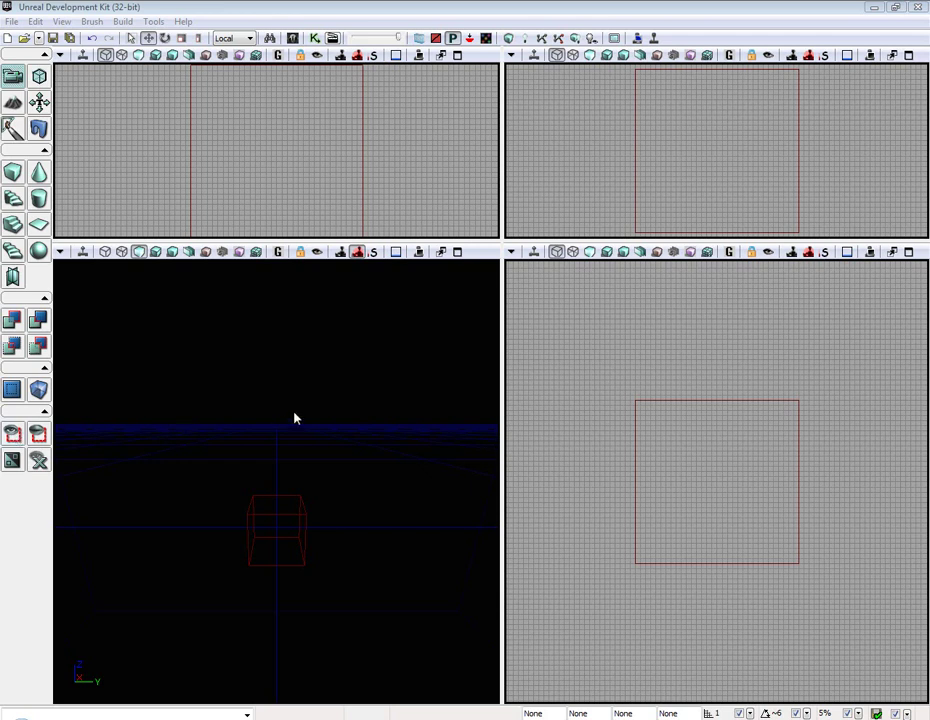
# Step: Build a cube brush of X 2048, Y 2048 and Z 16, and add it to the level as the floor
pyautogui.moveTo(330, 420); pyautogui.dragTo(60, 492, button='right')
pyautogui.press('d')
pyautogui.press('s')
pyautogui.moveTo(276, 481); pyautogui.dragTo(165, 482, button='right')
pyautogui.rightClick(13, 172)
pyautogui.click(698, 332)
pyautogui.write('2048')
pyautogui.press('Tab')
pyautogui.write('2048')
pyautogui.press('Tab')
pyautogui.write('16')
pyautogui.press('Return')
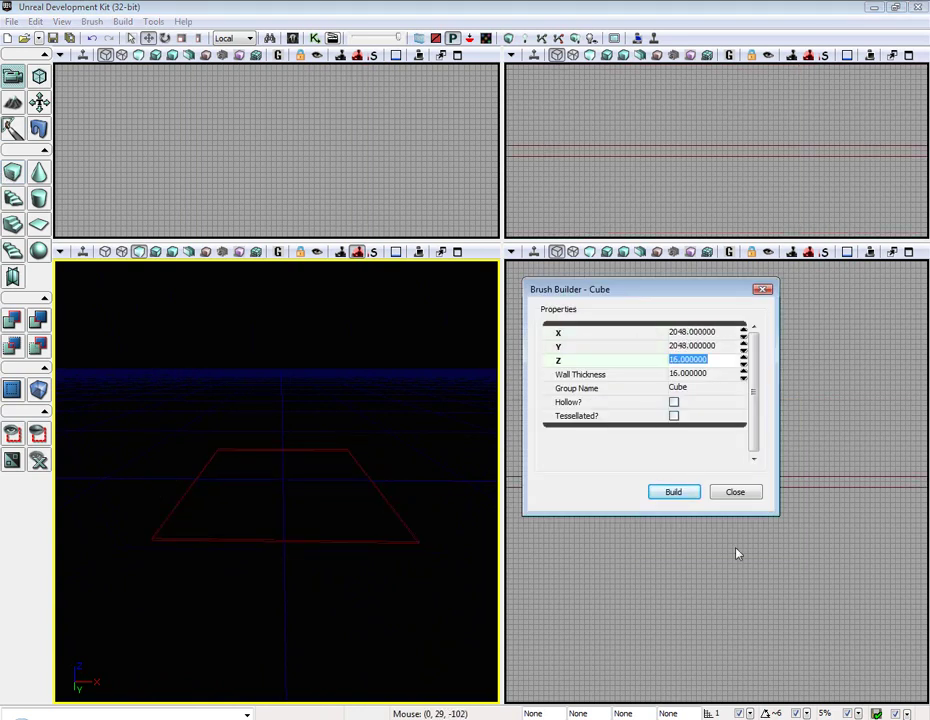
pyautogui.click(735, 491)
pyautogui.click(12, 319)
# Step: Add a DominantDirectionalLight actor on the floor surface
pyautogui.moveTo(233, 328); pyautogui.dragTo(265, 353, button='right')
pyautogui.press('w')
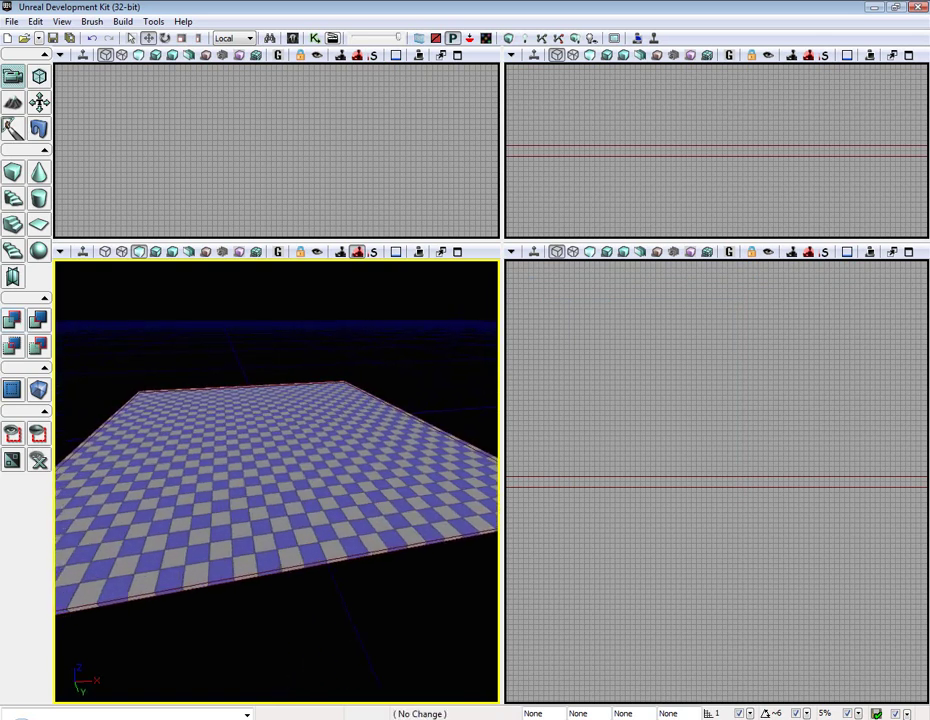
pyautogui.rightClick(234, 440)
pyautogui.moveTo(316, 663)
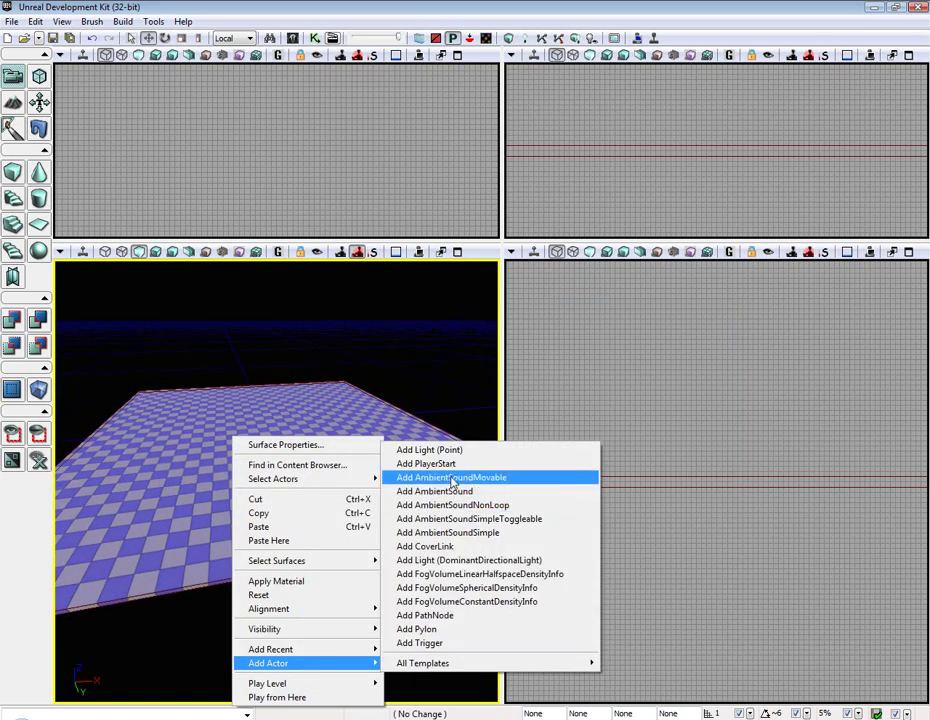
pyautogui.click(472, 560)
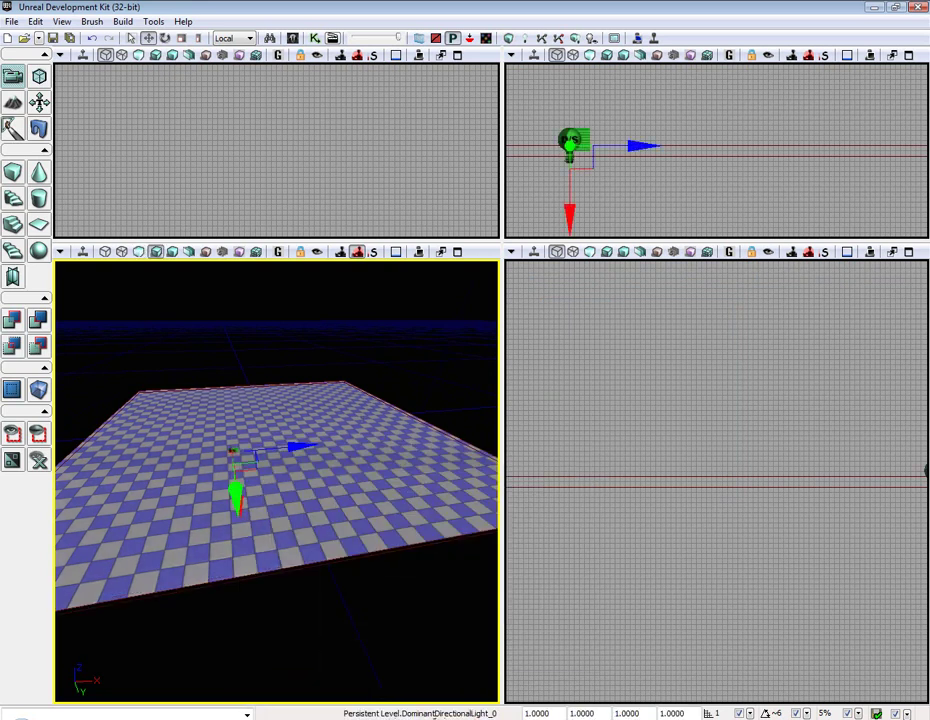
# Step: Rotate the directional light to an oblique angle above the floor, and deselect it
pyautogui.moveTo(276, 480); pyautogui.dragTo(345, 450, button='right')
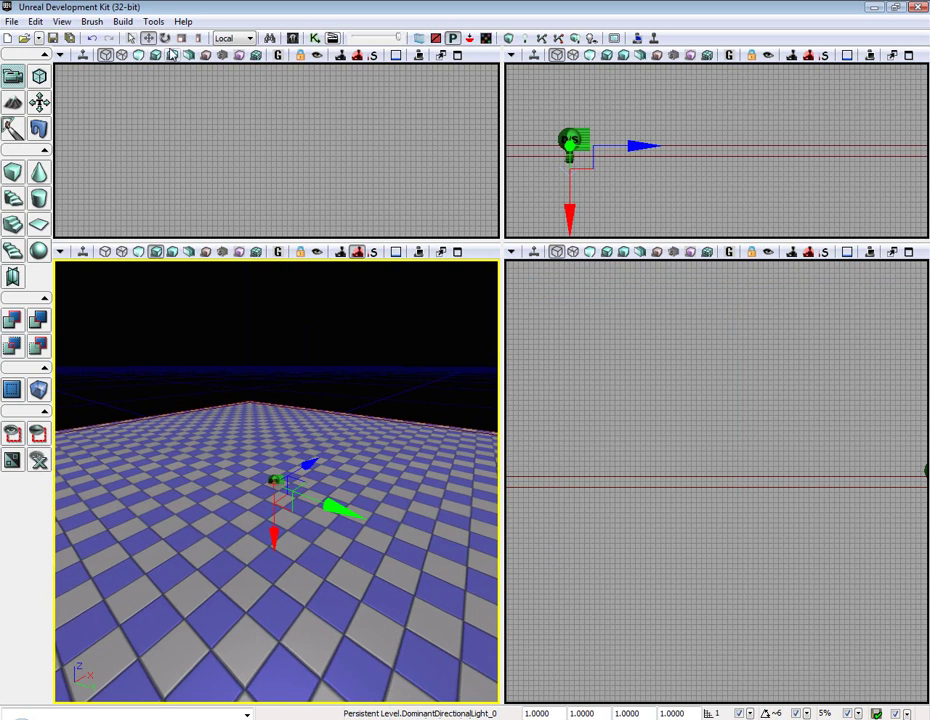
pyautogui.click(165, 38)
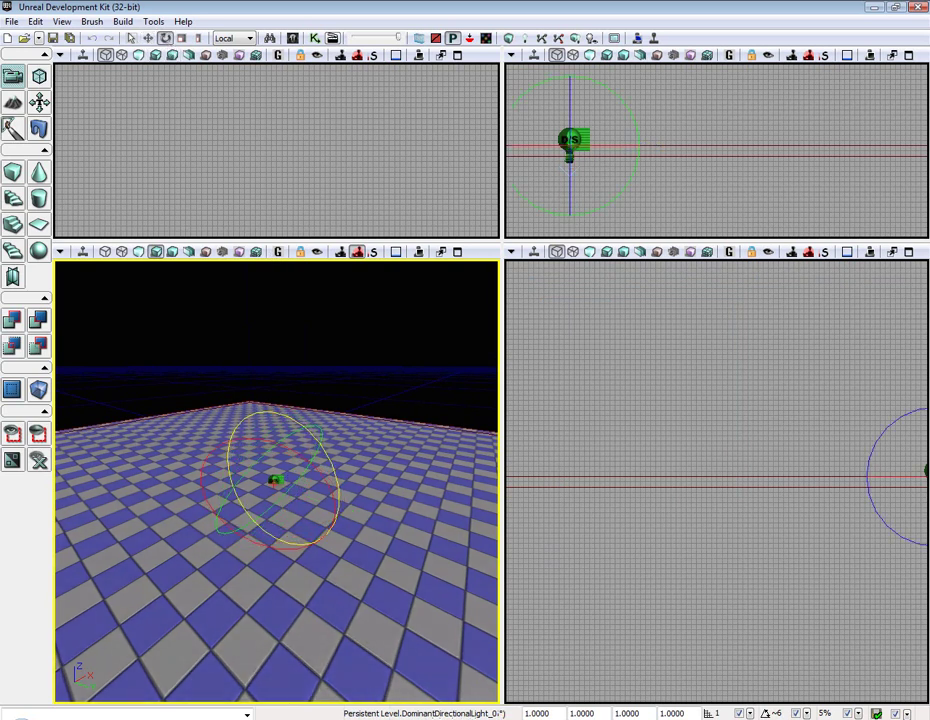
pyautogui.moveTo(312, 446); pyautogui.dragTo(322, 438)
pyautogui.moveTo(340, 400); pyautogui.dragTo(378, 228, button='right')
pyautogui.click(376, 328)
pyautogui.moveTo(365, 372); pyautogui.dragTo(374, 308, button='right')
pyautogui.rightClick(374, 305)
# Step: Open the Actor Classes browser and choose GameCrowdDestination under GameCrowdInteractionPoint
pyautogui.click(61, 22)
pyautogui.moveTo(87, 44)
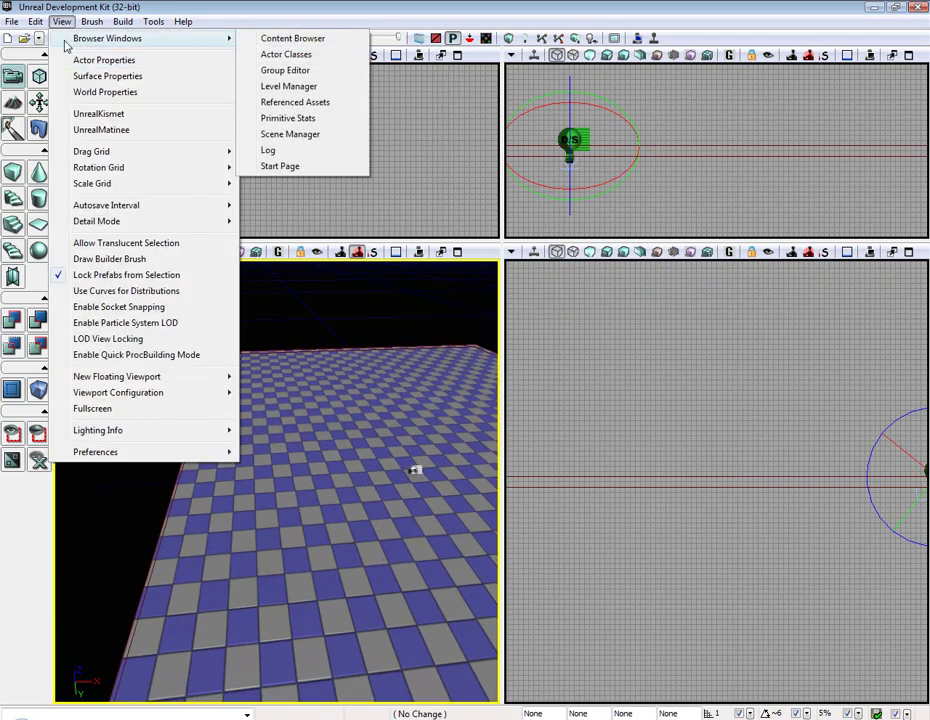
pyautogui.click(270, 55)
pyautogui.moveTo(193, 160); pyautogui.dragTo(677, 127)
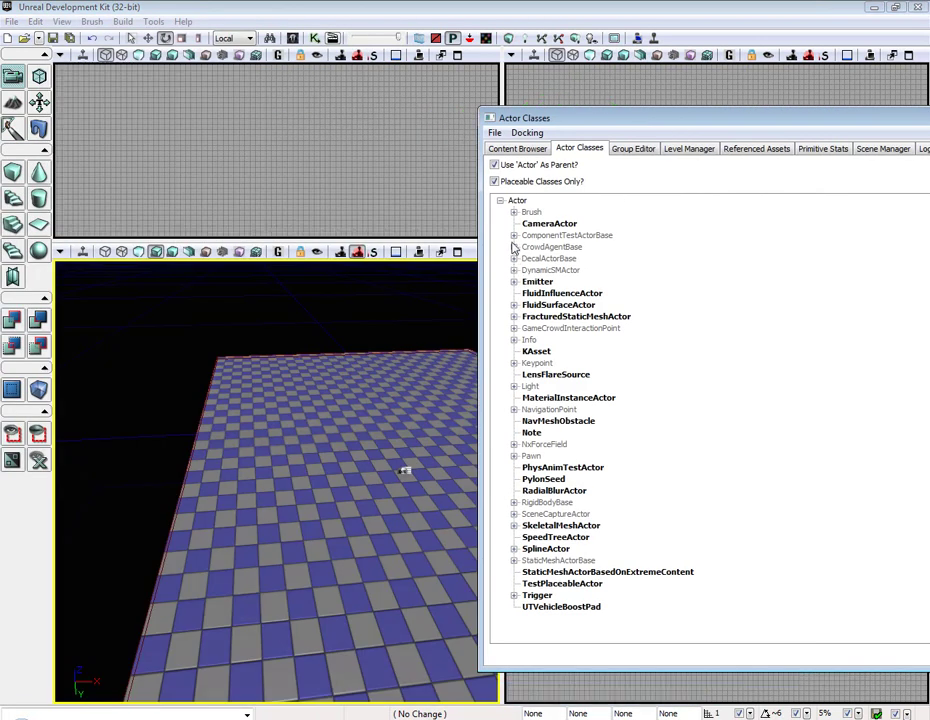
pyautogui.click(514, 316)
pyautogui.click(514, 316)
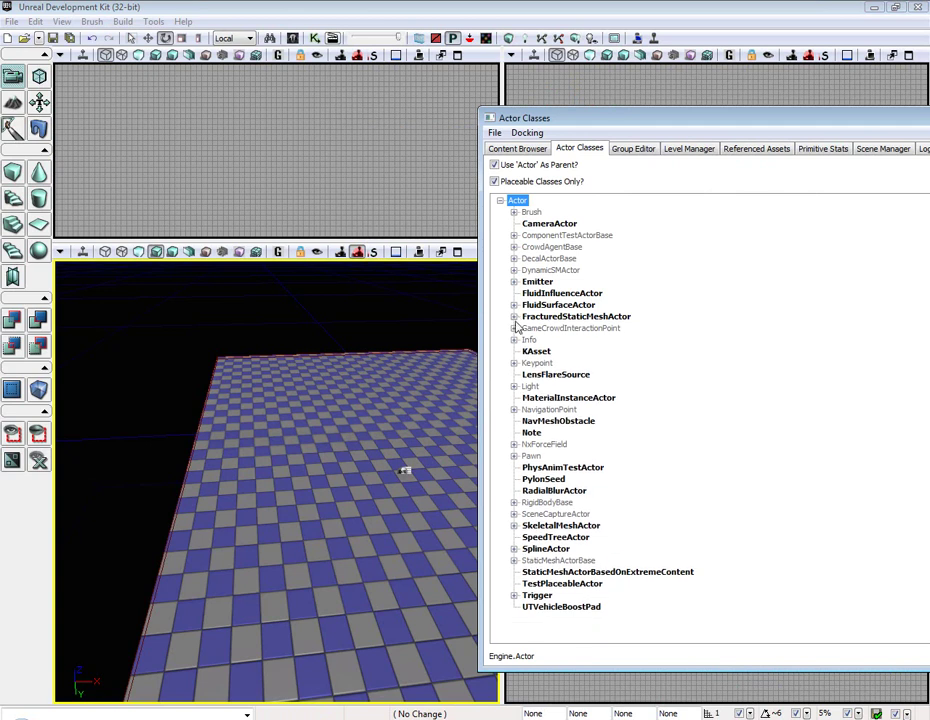
pyautogui.click(514, 328)
pyautogui.click(528, 340)
pyautogui.click(528, 340)
pyautogui.click(567, 341)
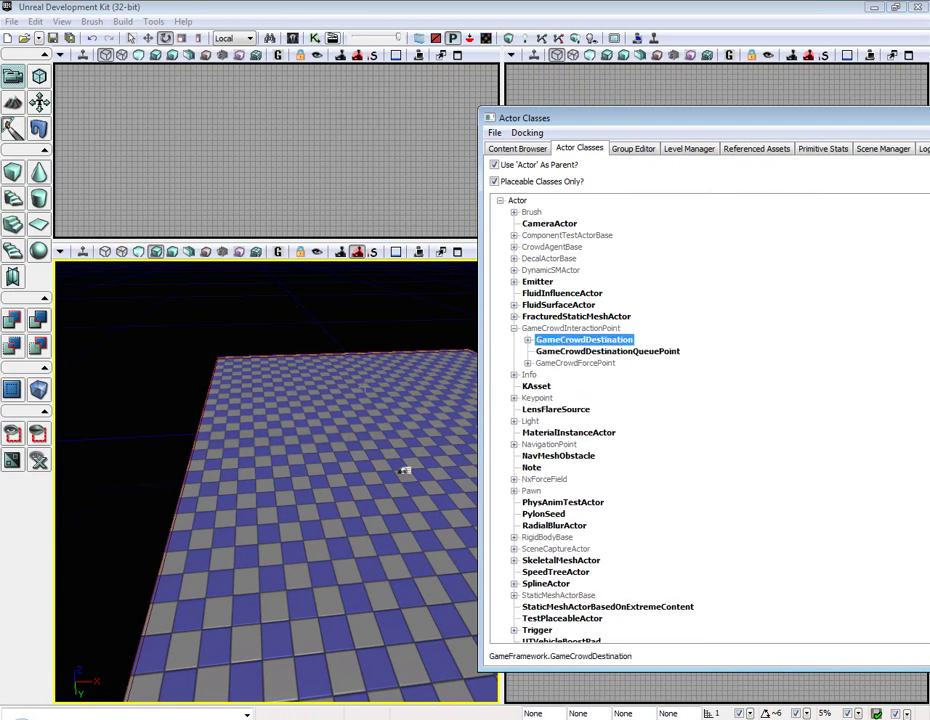
# Step: Place a GameCrowdDestination on the floor and move it into position near one edge
pyautogui.rightClick(214, 517)
pyautogui.rightClick(255, 486)
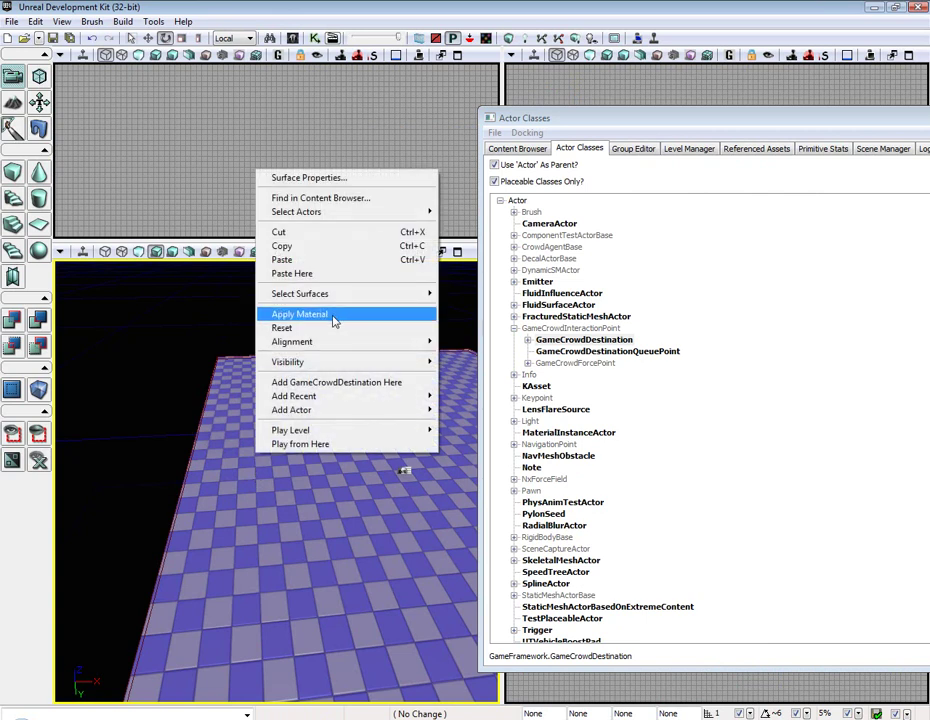
pyautogui.click(345, 383)
pyautogui.moveTo(277, 437); pyautogui.dragTo(376, 448, button='right')
pyautogui.click(148, 38)
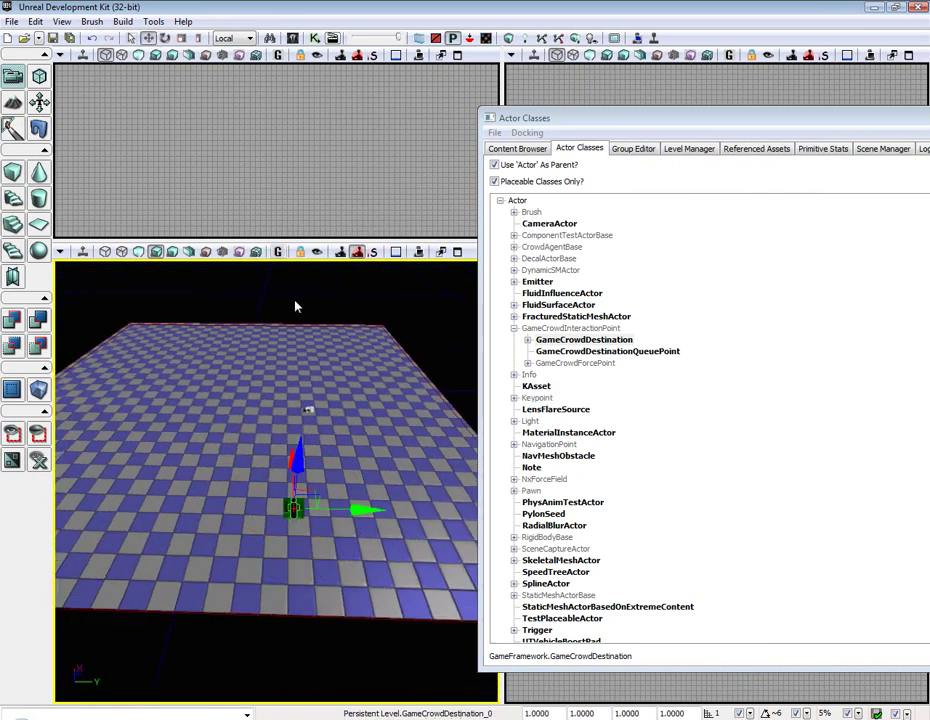
pyautogui.moveTo(335, 506); pyautogui.dragTo(280, 507)
pyautogui.moveTo(280, 507); pyautogui.dragTo(200, 470, button='right')
pyautogui.moveTo(304, 431); pyautogui.dragTo(285, 431)
pyautogui.moveTo(285, 431); pyautogui.dragTo(175, 452, button='right')
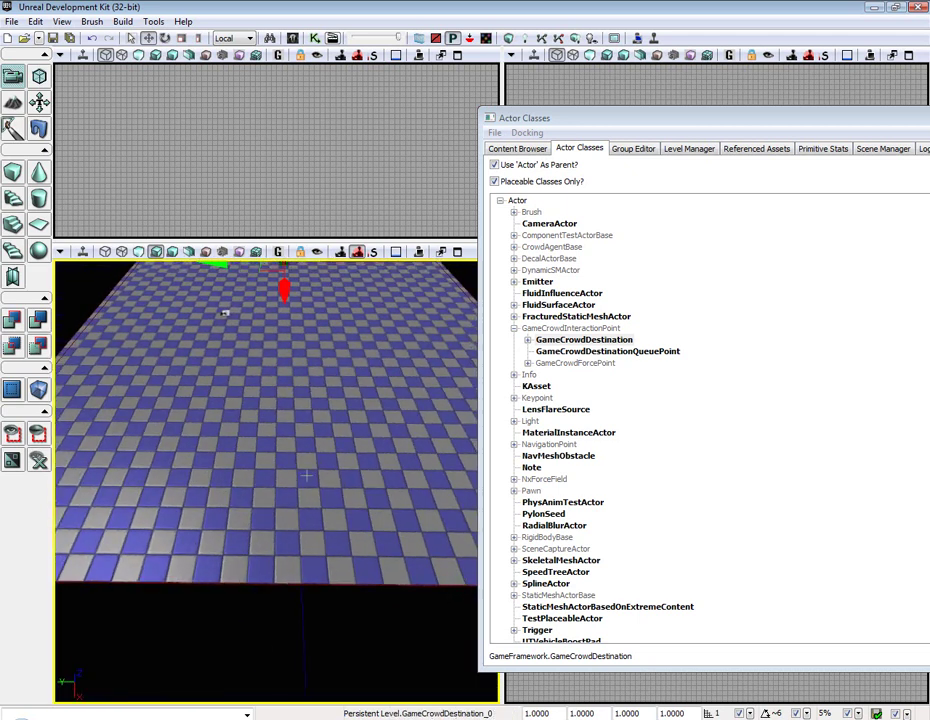
# Step: Add a second GameCrowdDestination near the opposite edge of the floor and adjust the placement of the destinations
pyautogui.rightClick(291, 533)
pyautogui.click(374, 442)
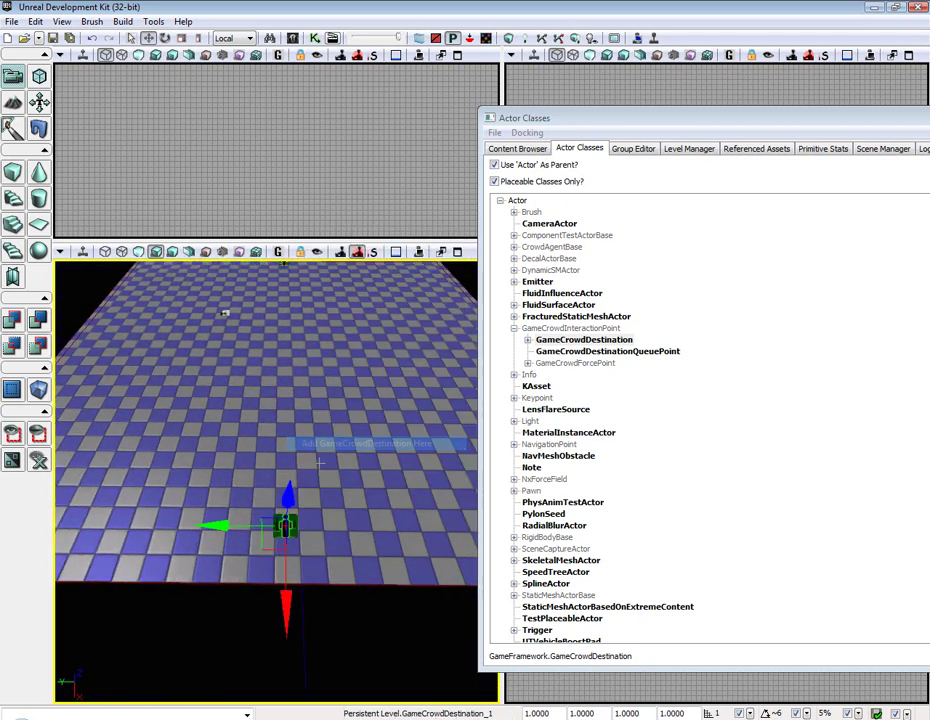
pyautogui.moveTo(374, 442); pyautogui.dragTo(345, 415)
pyautogui.moveTo(345, 415); pyautogui.dragTo(330, 460, button='right')
pyautogui.moveTo(330, 460); pyautogui.dragTo(345, 505)
pyautogui.moveTo(345, 505); pyautogui.dragTo(265, 480, button='right')
pyautogui.moveTo(225, 500); pyautogui.dragTo(235, 500)
pyautogui.click(174, 297)
pyautogui.moveTo(174, 297); pyautogui.dragTo(176, 240, button='right')
pyautogui.moveTo(176, 240); pyautogui.dragTo(176, 190)
pyautogui.moveTo(176, 400); pyautogui.dragTo(283, 458, button='right')
# Step: Add a Next Destinations entry to the first crowd destination and set it to GameCrowdDestination_1
pyautogui.click(174, 521)
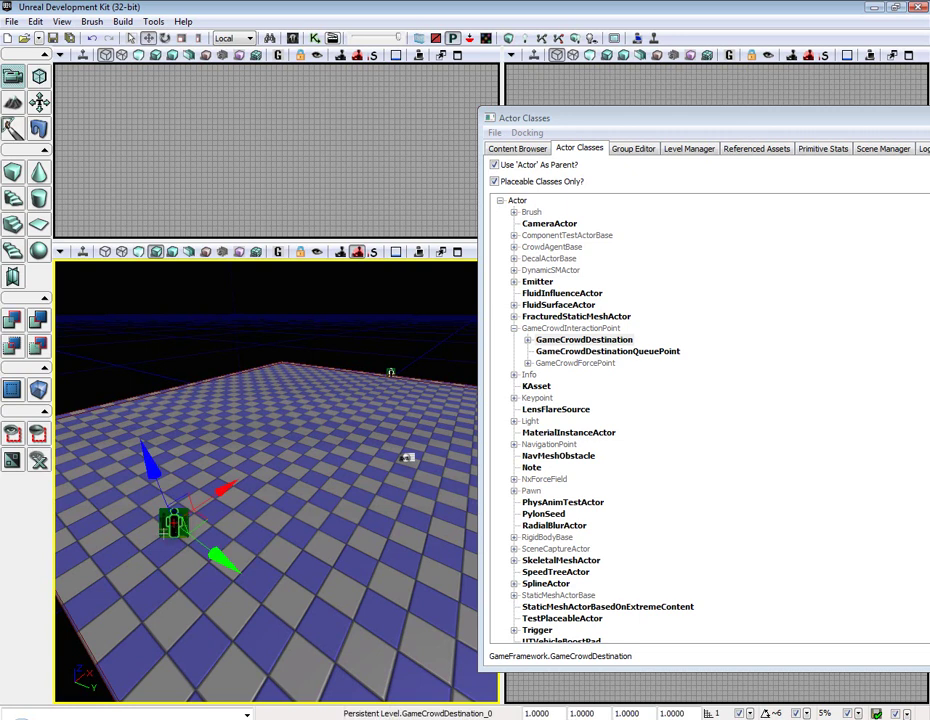
pyautogui.click(393, 371)
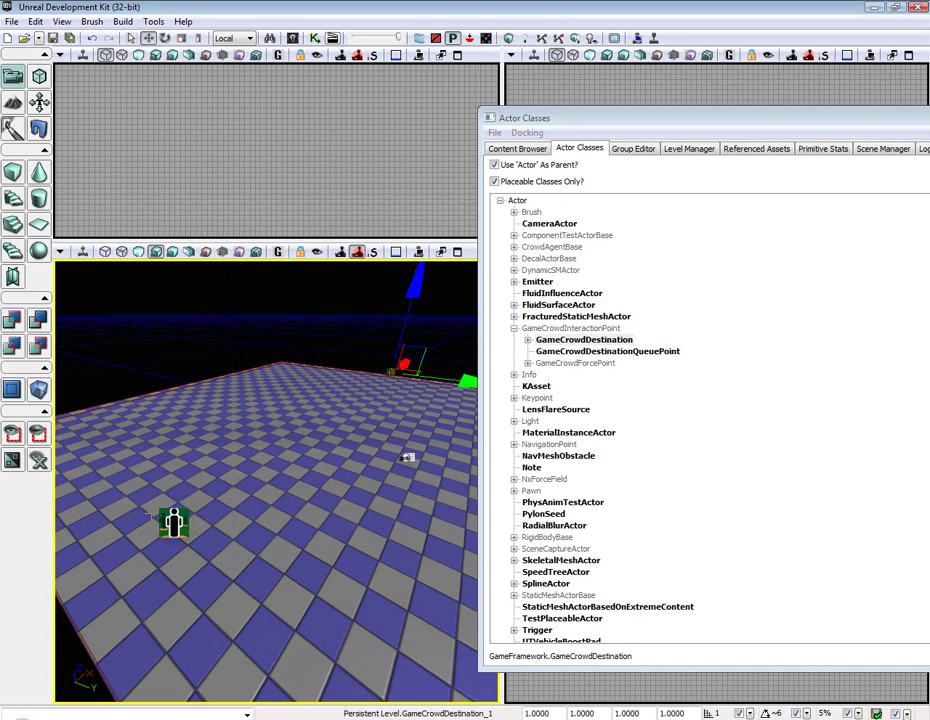
pyautogui.doubleClick(174, 521)
pyautogui.moveTo(174, 162); pyautogui.dragTo(473, 162)
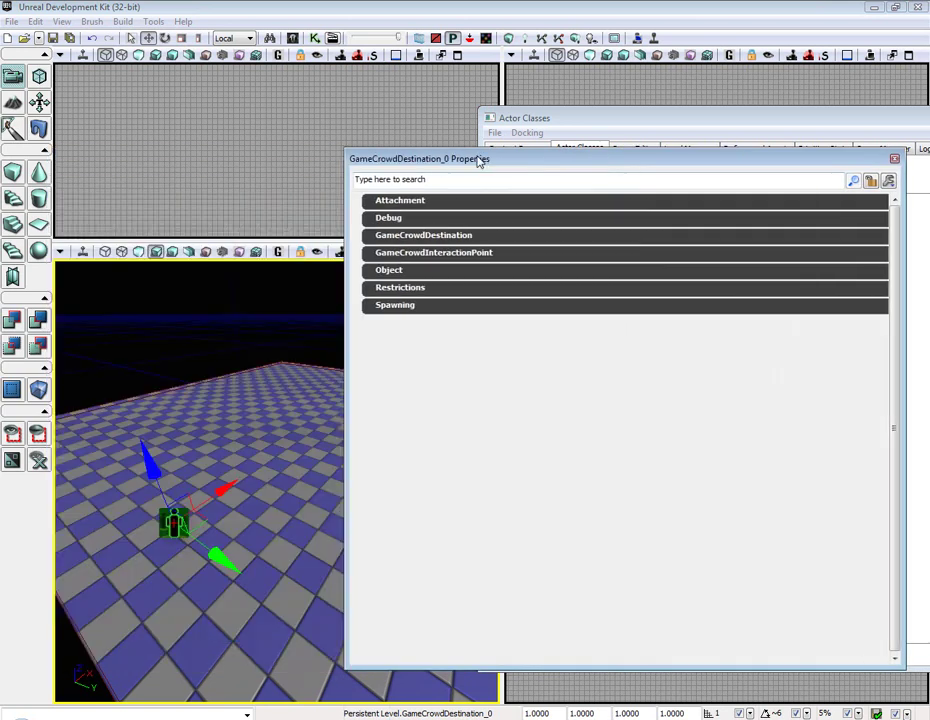
pyautogui.click(423, 235)
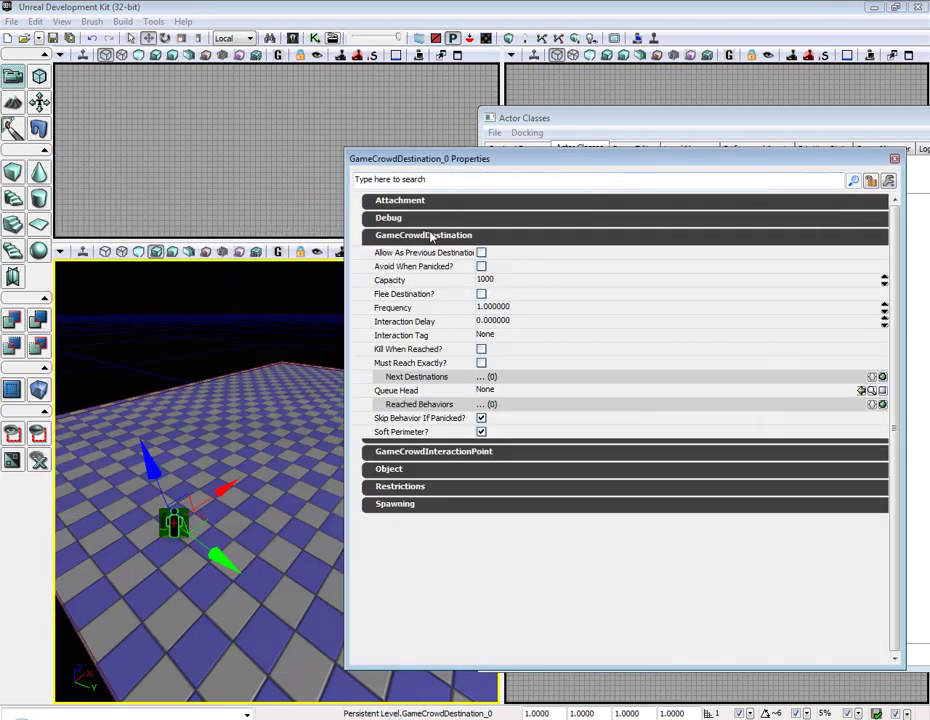
pyautogui.click(882, 376)
pyautogui.click(535, 391)
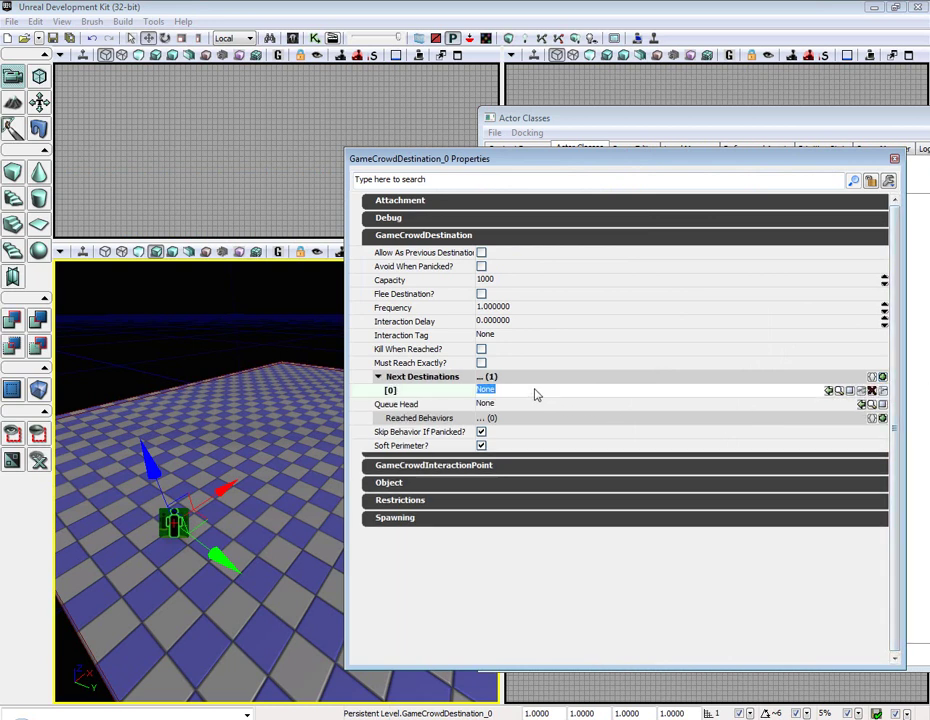
pyautogui.write('GameCrowdDestinati')
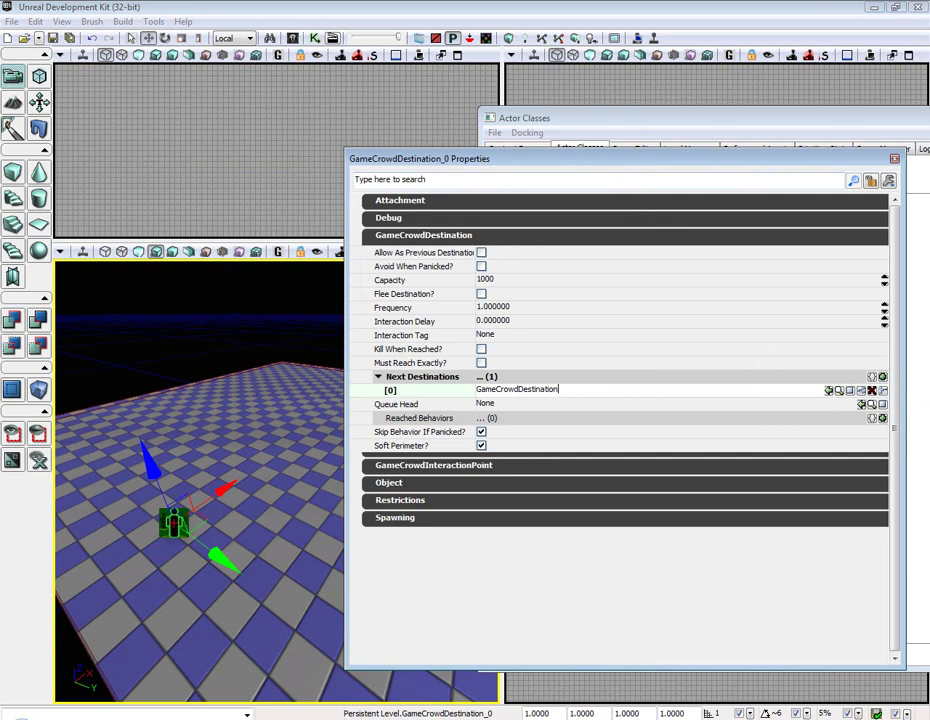
pyautogui.write('on_1')
pyautogui.press('Return')
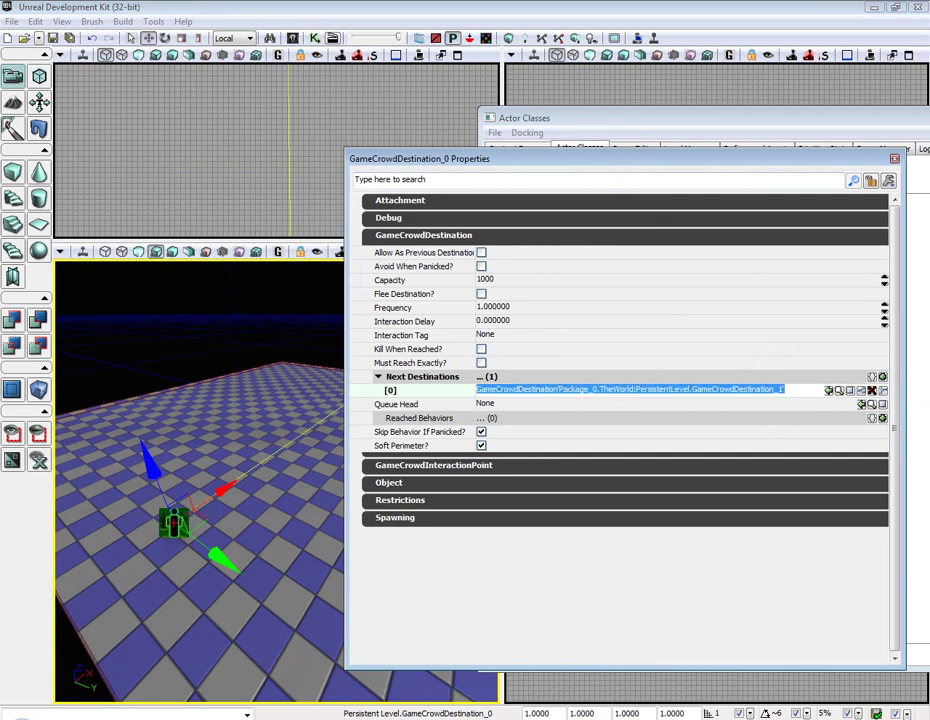
# Step: Enable Kill When Reached for the second crowd destination and close its properties
pyautogui.moveTo(194, 542); pyautogui.dragTo(240, 544, button='right')
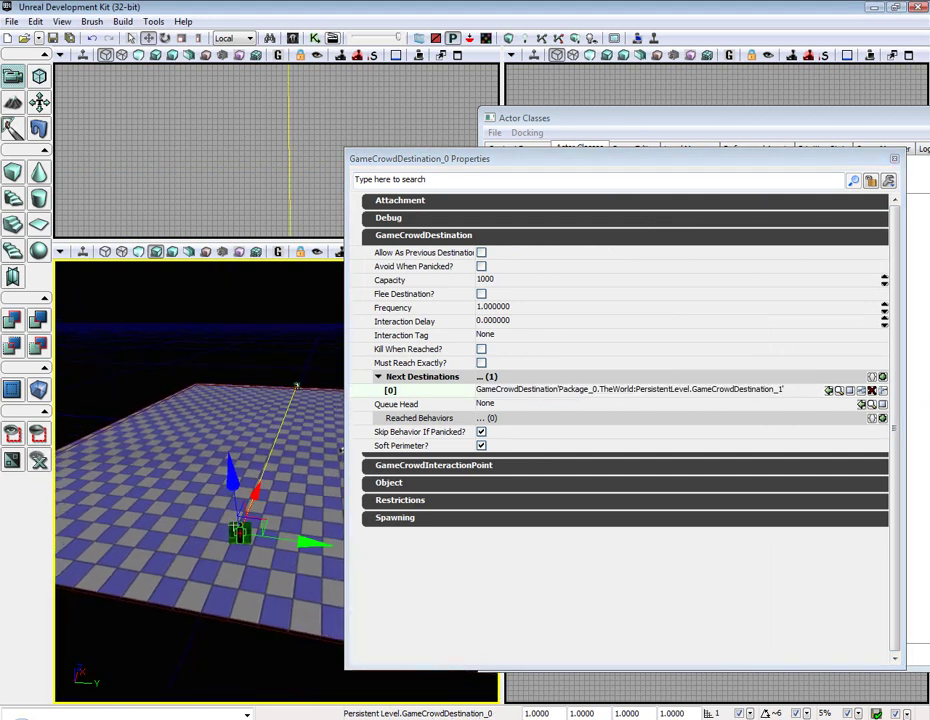
pyautogui.moveTo(305, 398); pyautogui.dragTo(322, 447, button='right')
pyautogui.click(270, 455)
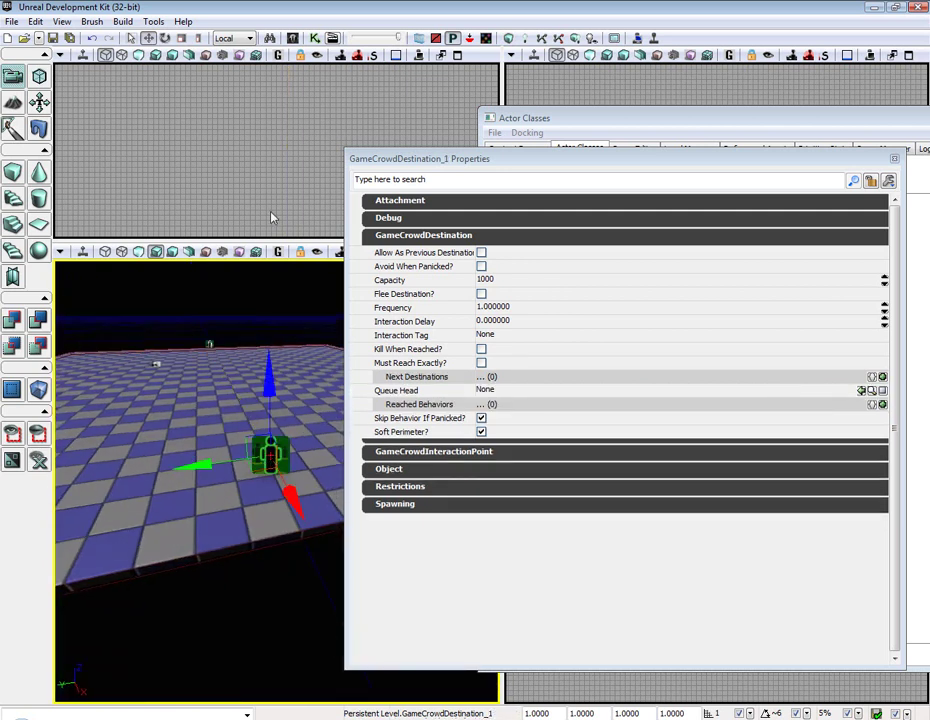
pyautogui.click(481, 350)
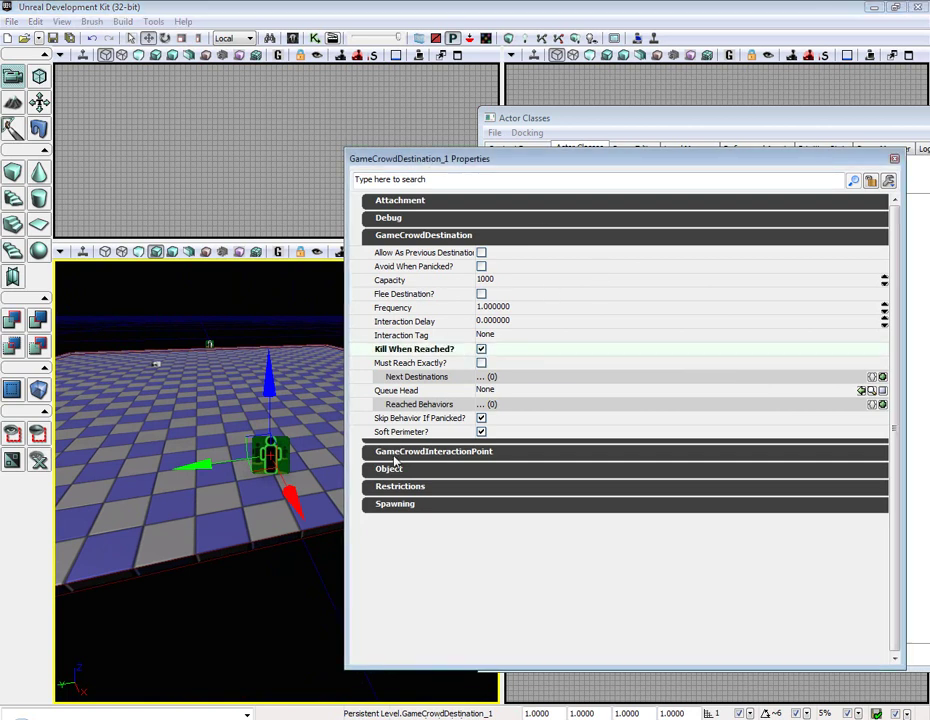
pyautogui.click(895, 159)
# Step: Clear the selection, set the Actor Classes window aside and open the UnrealKismet editor
pyautogui.click(380, 501)
pyautogui.moveTo(380, 501); pyautogui.dragTo(92, 494, button='right')
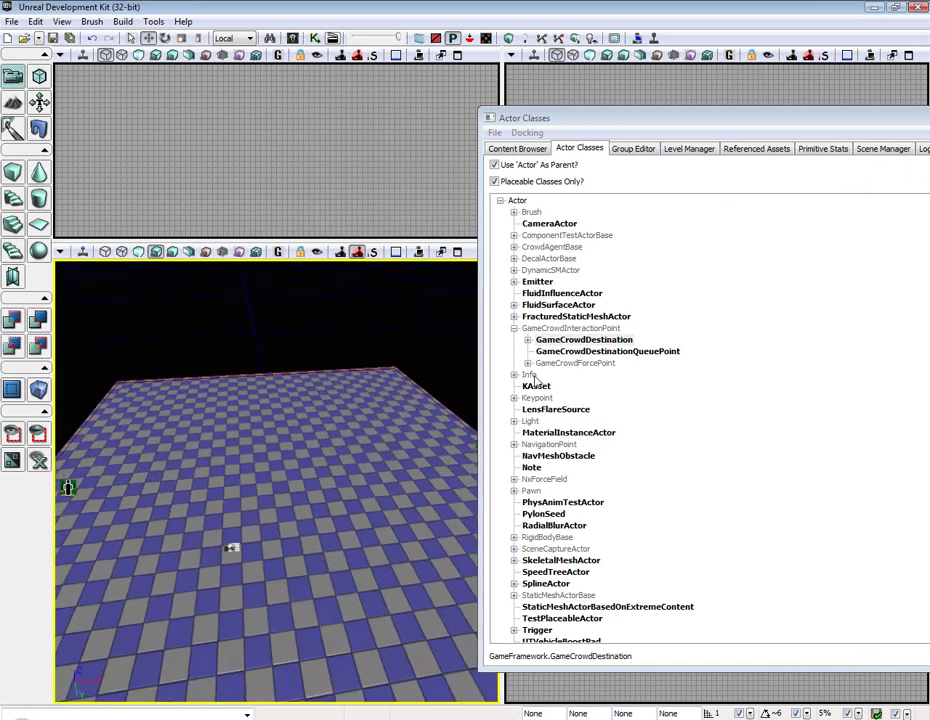
pyautogui.moveTo(595, 120); pyautogui.dragTo(851, 128)
pyautogui.scroll(-4, 467, 462)
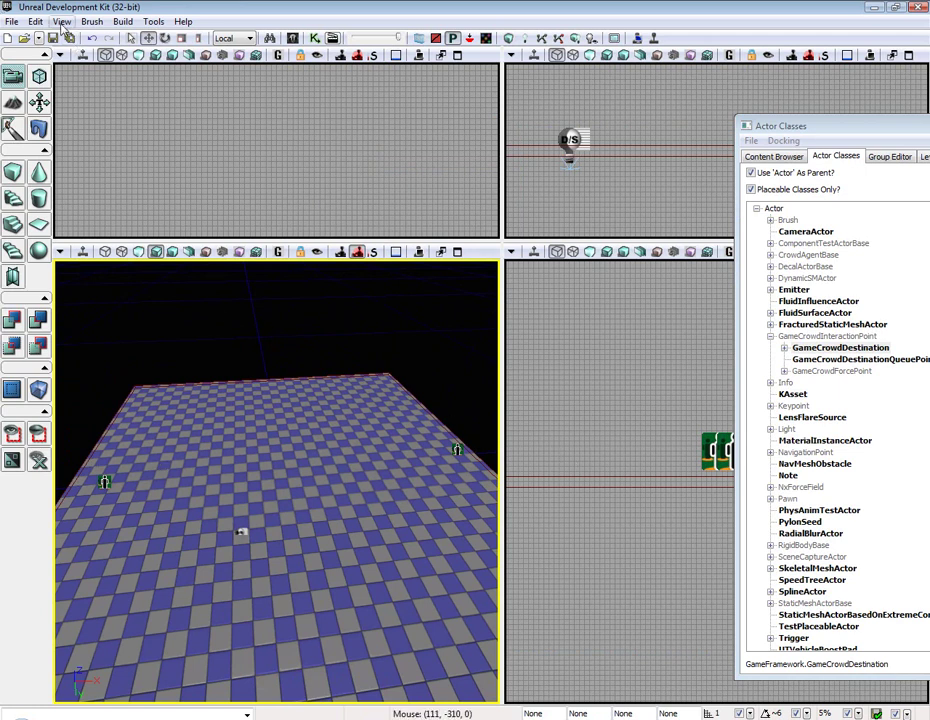
pyautogui.click(61, 22)
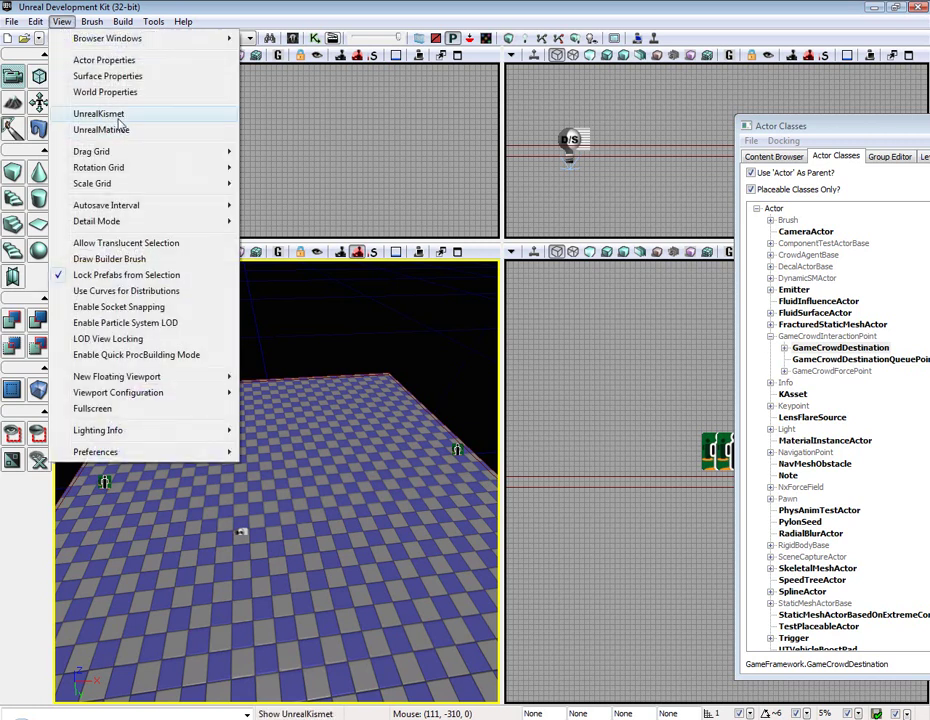
pyautogui.click(100, 110)
pyautogui.moveTo(323, 106); pyautogui.dragTo(383, 72)
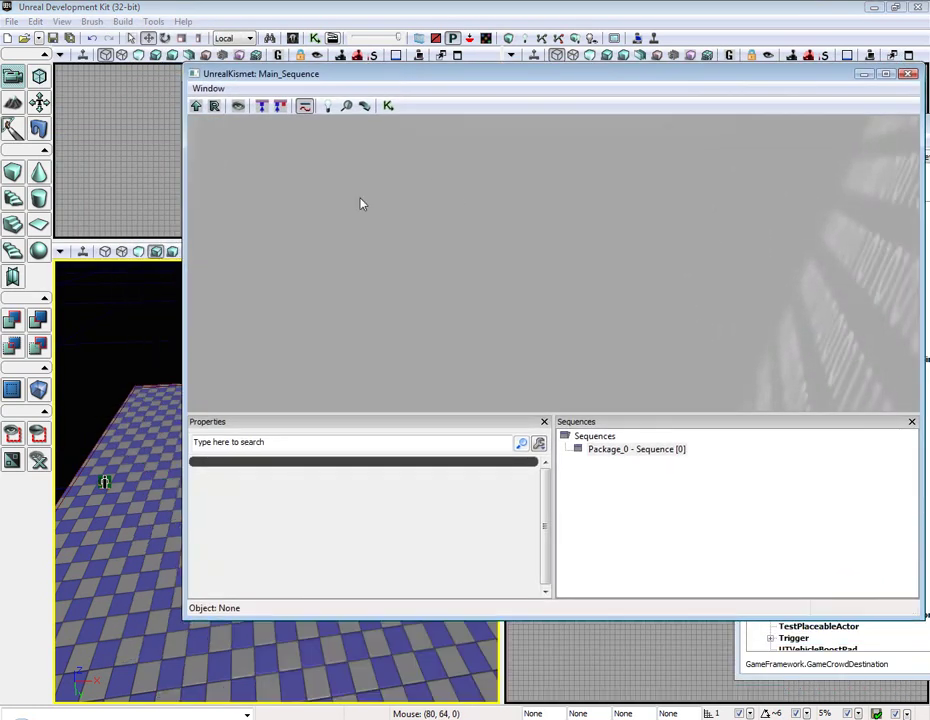
# Step: Add a Level Loaded event to the Kismet sequence and place it in the graph's upper-left area
pyautogui.rightClick(258, 208)
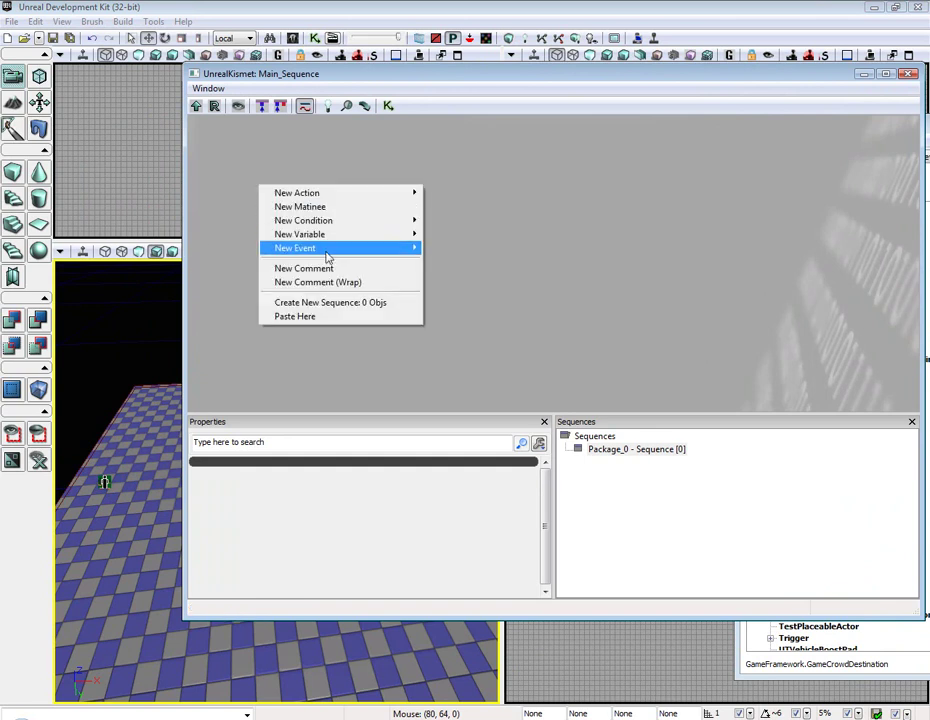
pyautogui.moveTo(305, 250)
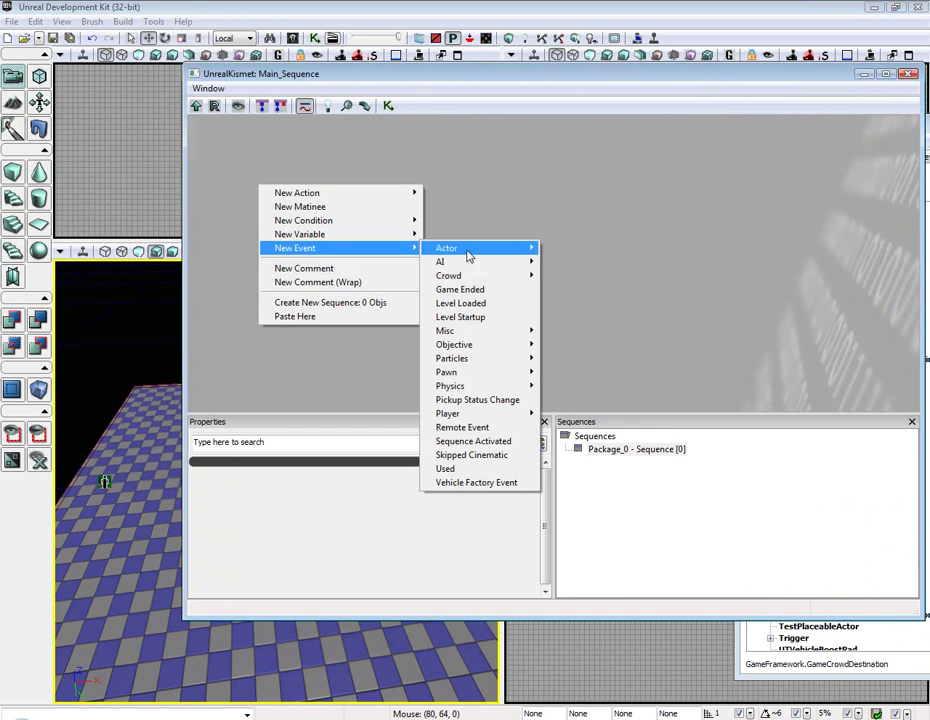
pyautogui.click(469, 306)
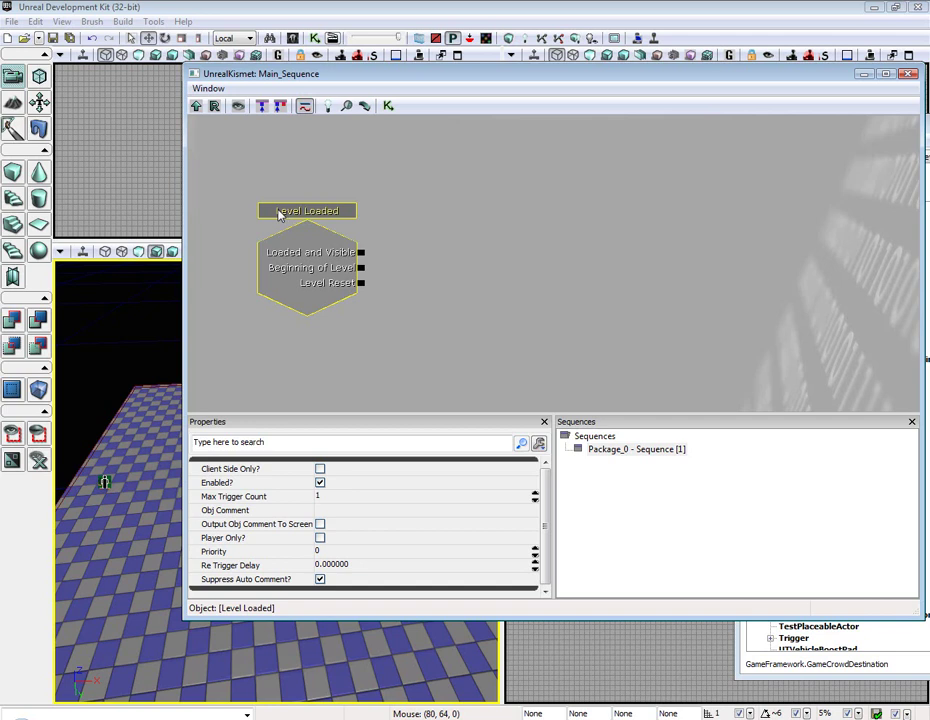
pyautogui.moveTo(279, 215); pyautogui.dragTo(224, 150)
pyautogui.moveTo(434, 171); pyautogui.dragTo(418, 171)
# Step: Add a UT Crowd Spawner action and place it beside the Level Loaded event
pyautogui.rightClick(398, 175)
pyautogui.moveTo(421, 183)
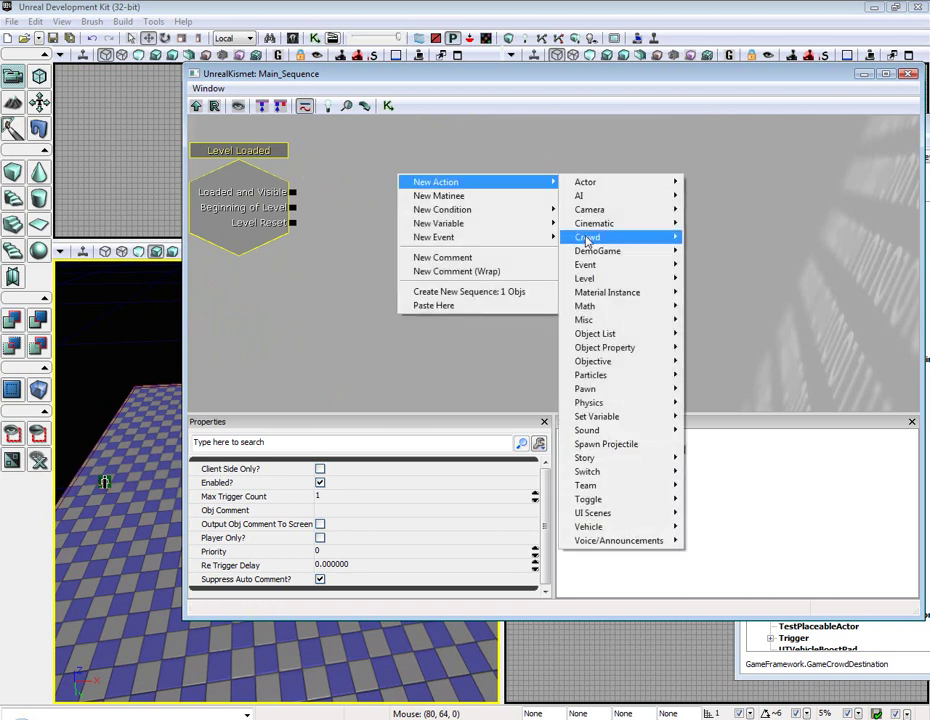
pyautogui.moveTo(640, 240)
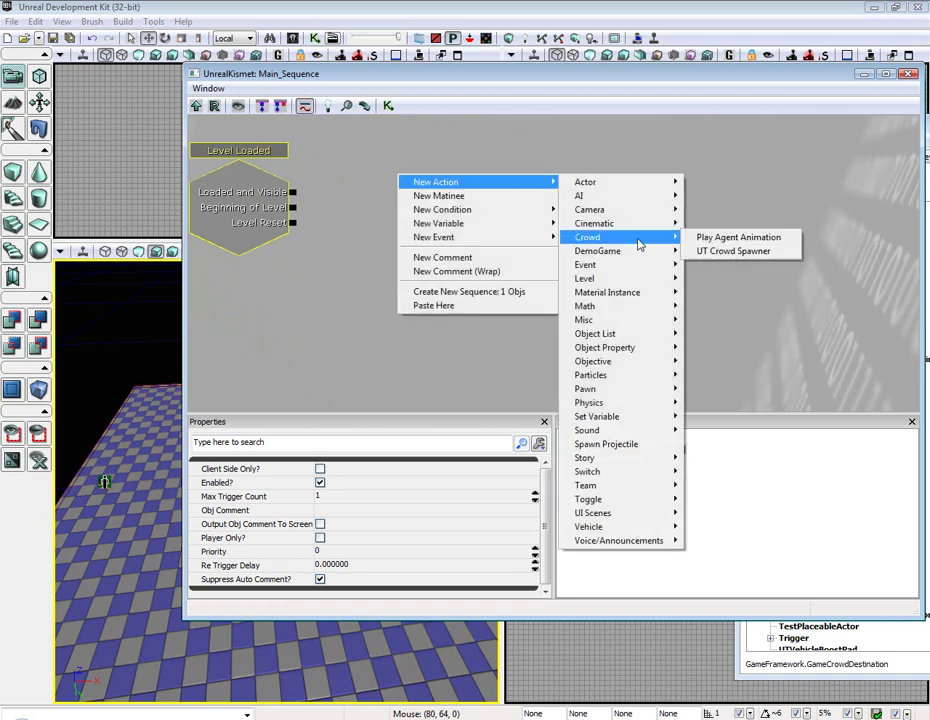
pyautogui.click(728, 251)
pyautogui.moveTo(477, 218); pyautogui.dragTo(464, 165)
# Step: Select the first crowd destination in the level and add an object variable for it below the UT Crowd Spawner
pyautogui.moveTo(359, 73); pyautogui.dragTo(519, 79)
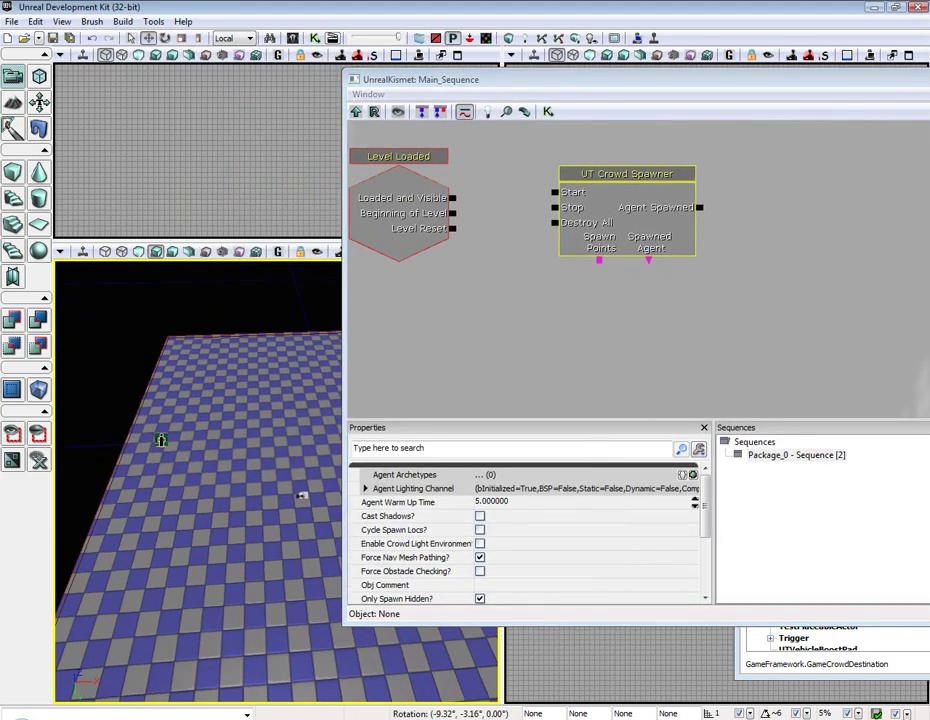
pyautogui.moveTo(200, 480); pyautogui.dragTo(300, 475, button='right')
pyautogui.doubleClick(155, 467)
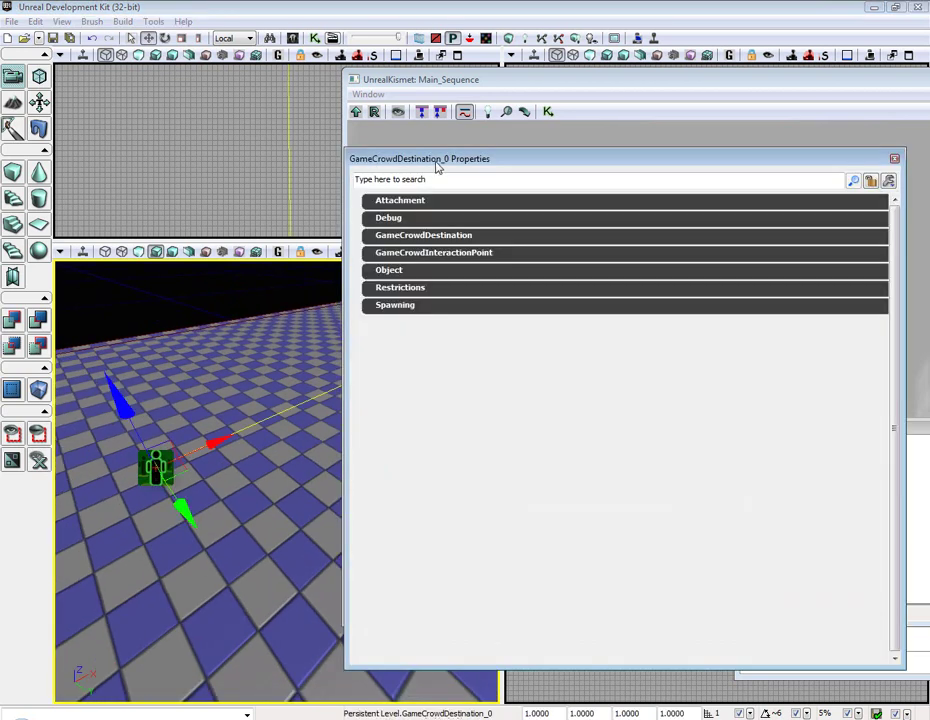
pyautogui.click(895, 160)
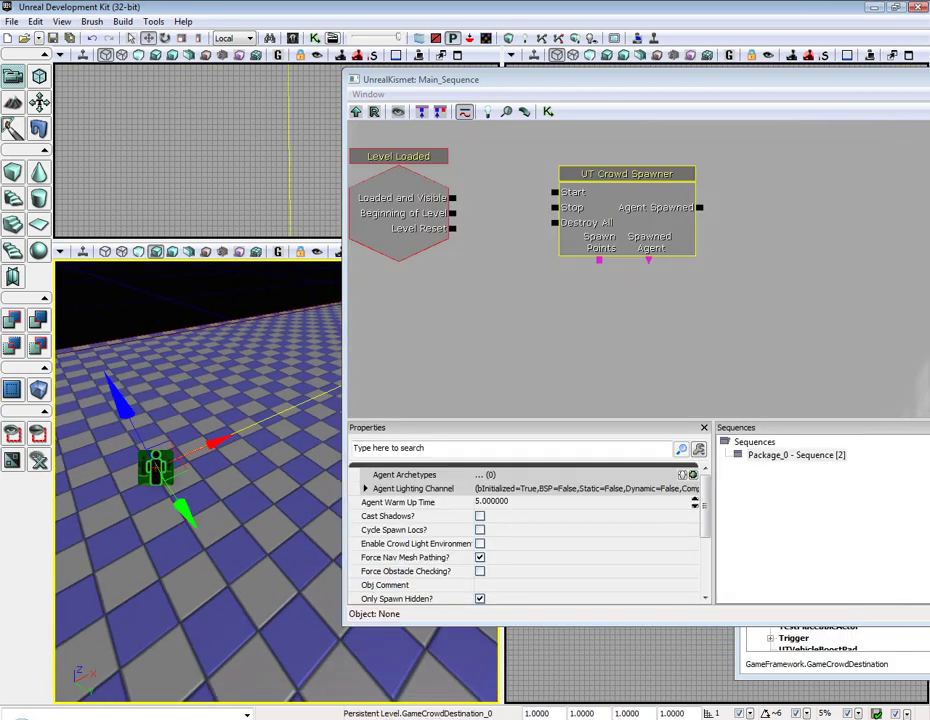
pyautogui.rightClick(558, 302)
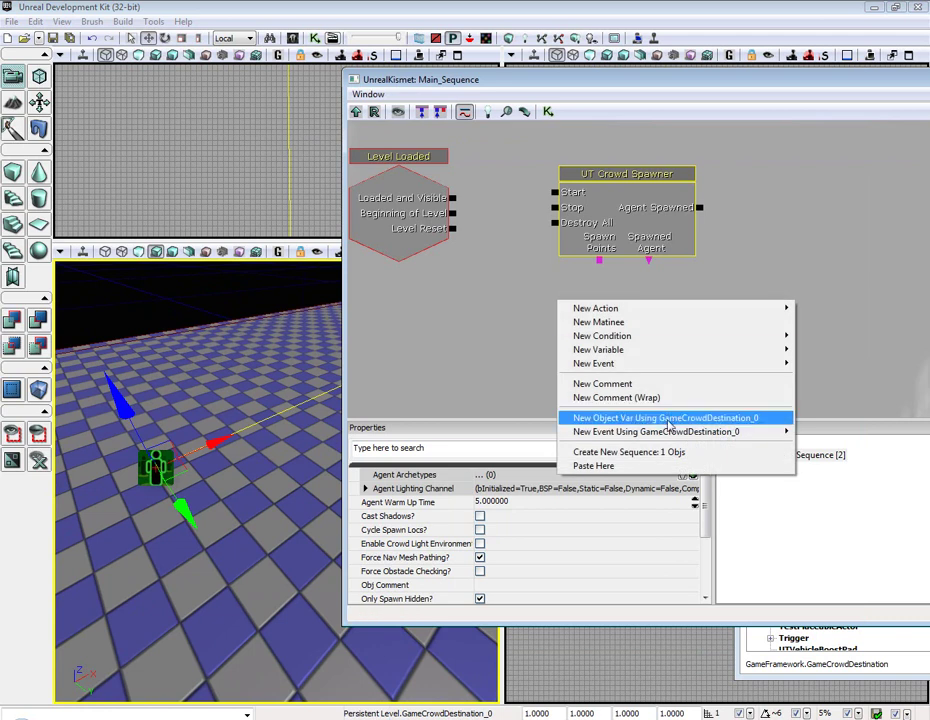
pyautogui.click(666, 418)
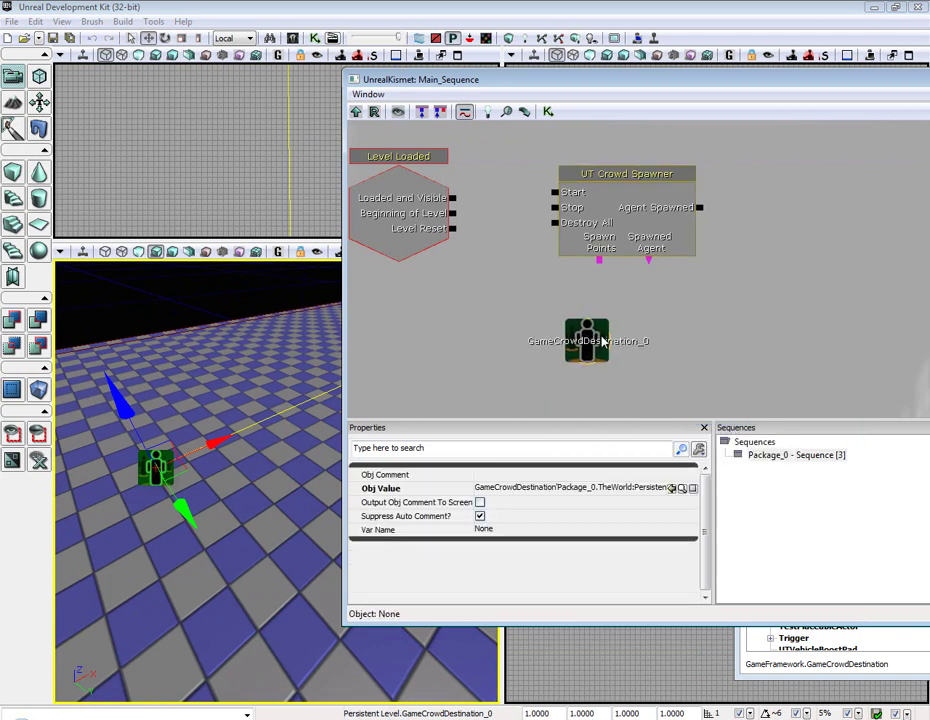
pyautogui.moveTo(624, 342); pyautogui.dragTo(602, 339)
# Step: Link the spawner's Spawn Points to the destination variable and connect Level Loaded's Loaded and Visible output to Start
pyautogui.moveTo(600, 260); pyautogui.dragTo(602, 303)
pyautogui.moveTo(599, 259); pyautogui.dragTo(598, 334)
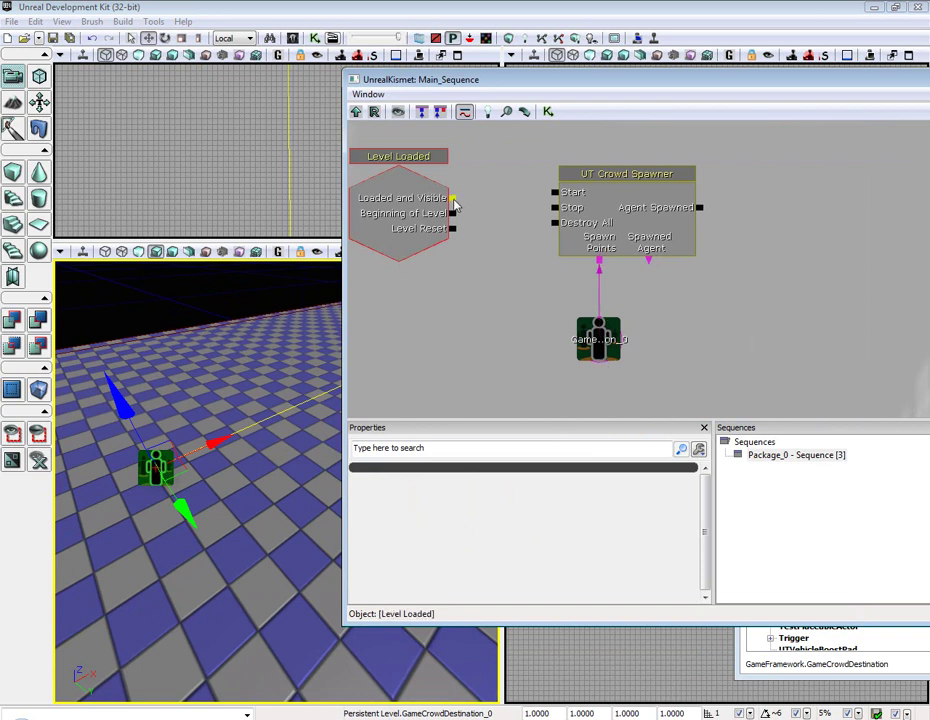
pyautogui.moveTo(455, 197); pyautogui.dragTo(555, 192)
pyautogui.click(411, 249)
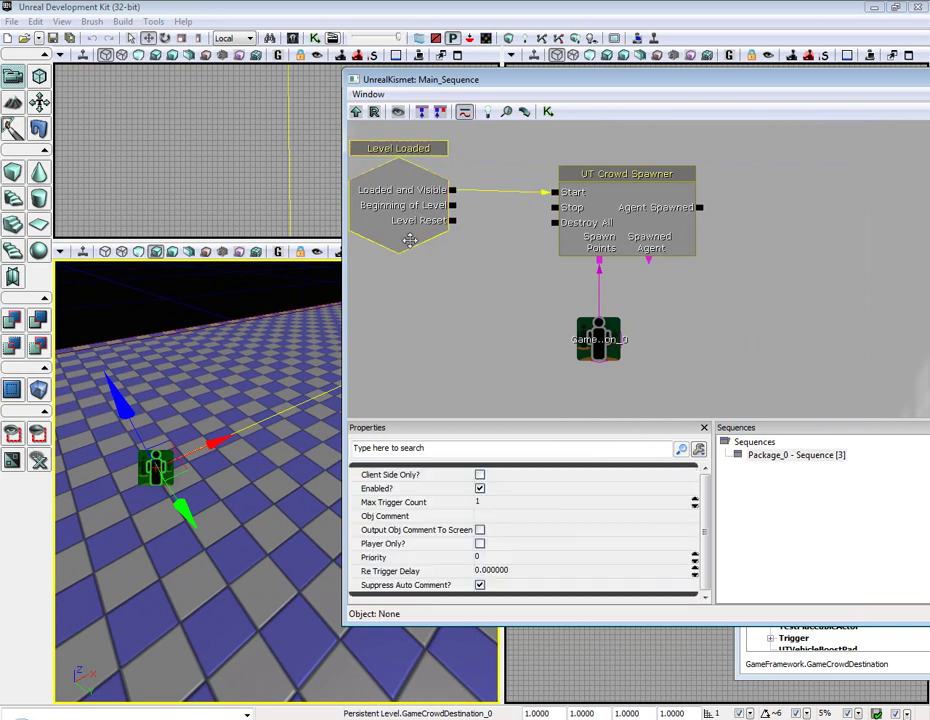
pyautogui.moveTo(409, 246); pyautogui.dragTo(403, 248)
# Step: Place a UTGameCrowdAgent actor from the CrowdAgentBase classes on the checkered floor and close Actor Classes
pyautogui.click(612, 176)
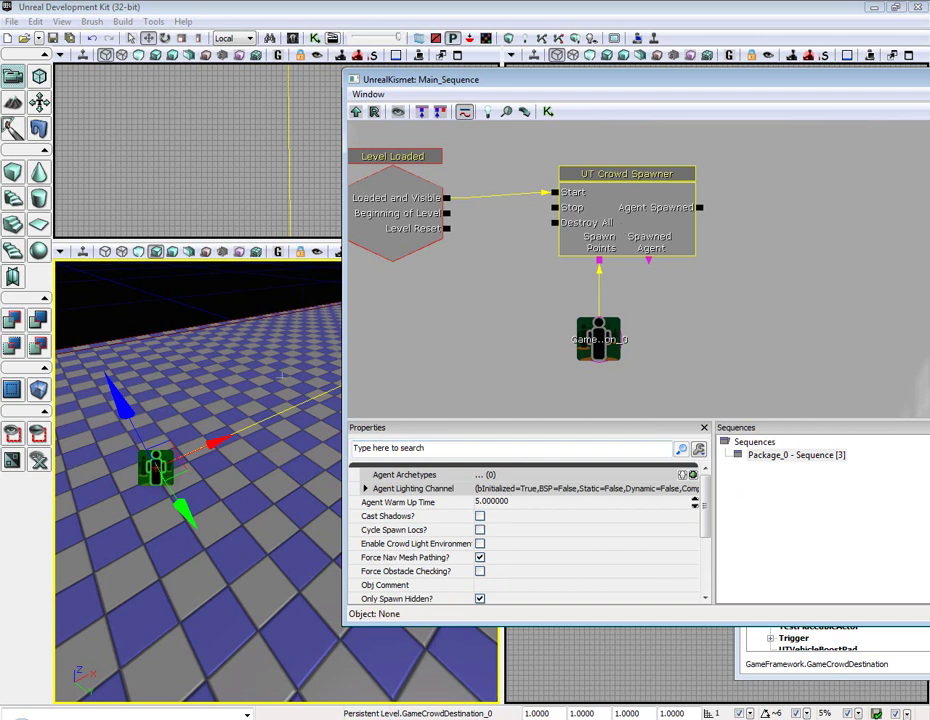
pyautogui.click(785, 679)
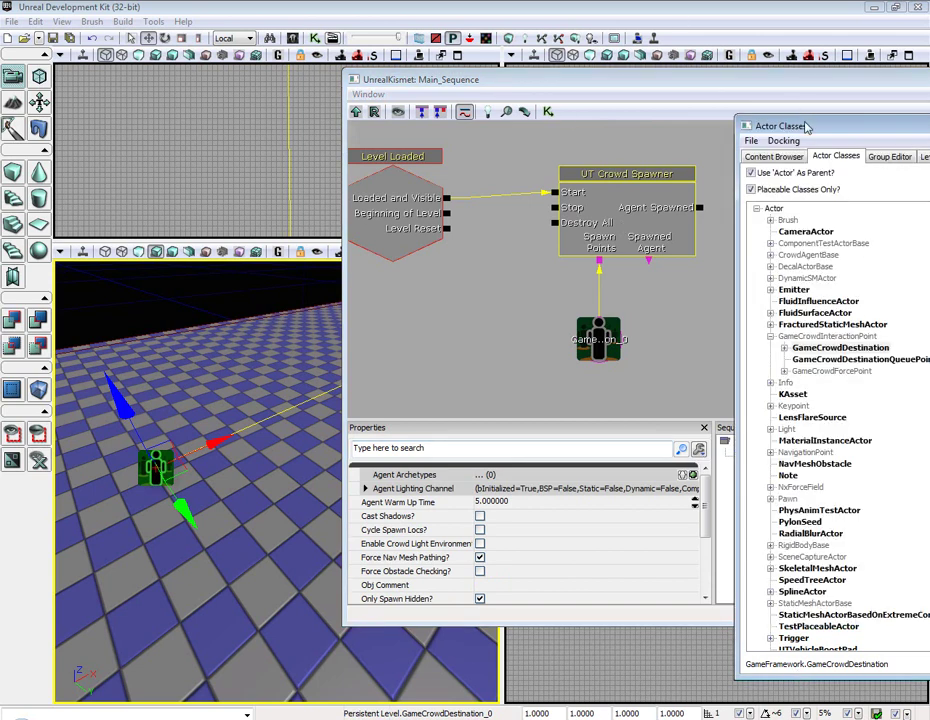
pyautogui.moveTo(806, 127); pyautogui.dragTo(641, 99)
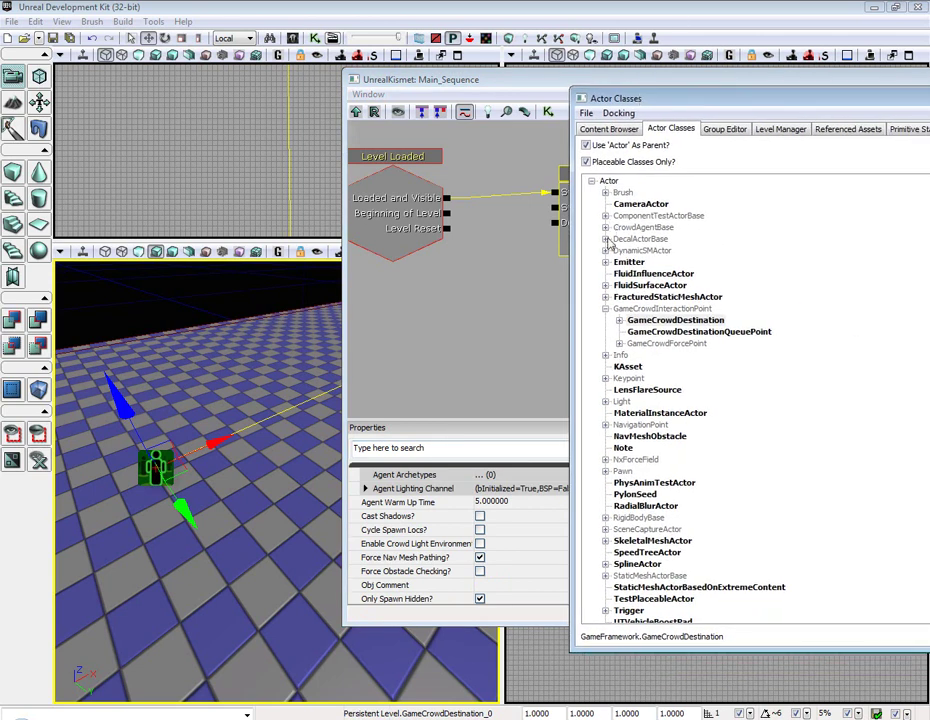
pyautogui.click(606, 228)
pyautogui.click(619, 240)
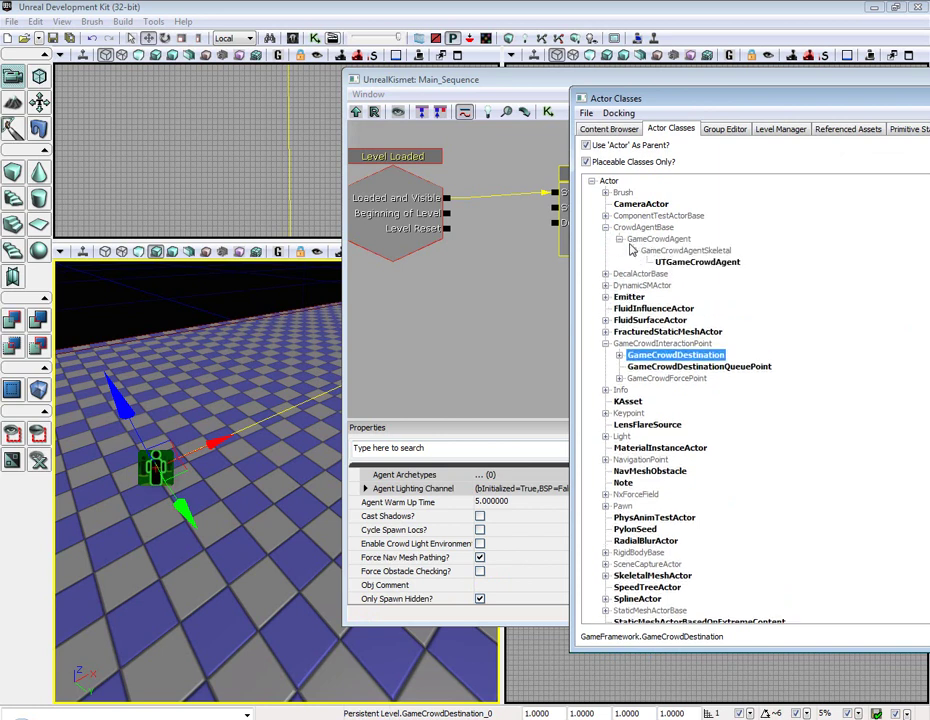
pyautogui.click(680, 263)
pyautogui.moveTo(205, 367); pyautogui.dragTo(130, 415)
pyautogui.rightClick(181, 403)
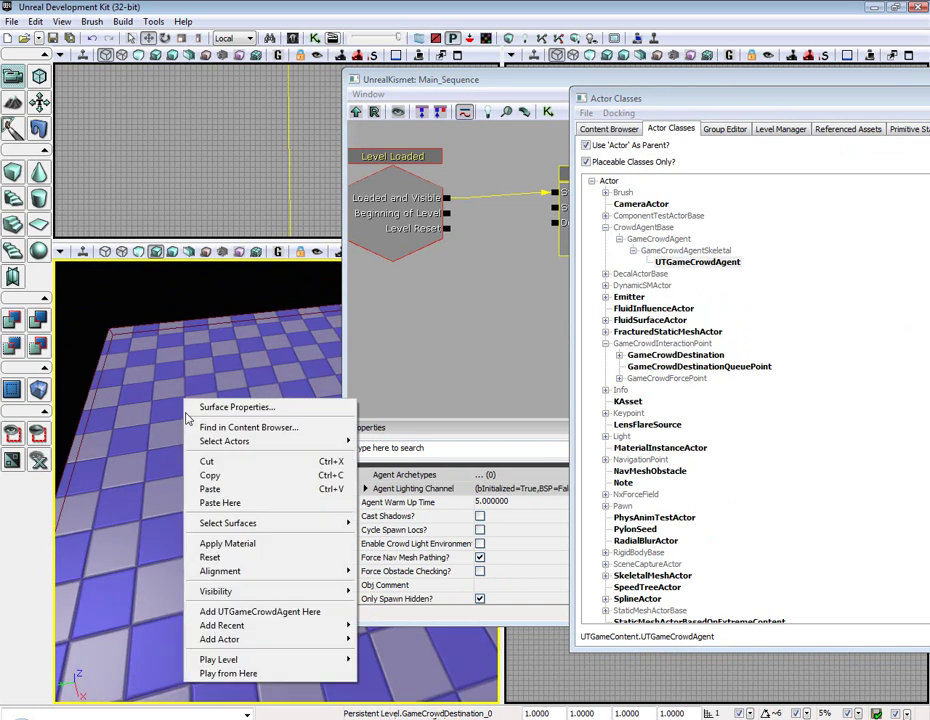
pyautogui.click(240, 611)
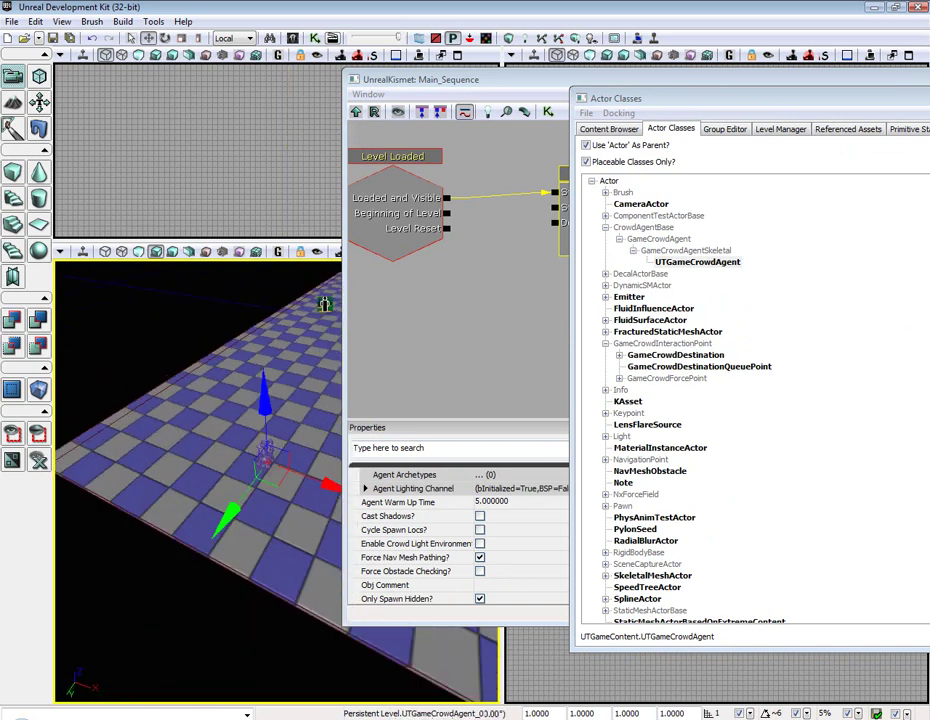
pyautogui.moveTo(230, 450); pyautogui.dragTo(257, 422, button='right')
pyautogui.moveTo(610, 102); pyautogui.dragTo(202, 132)
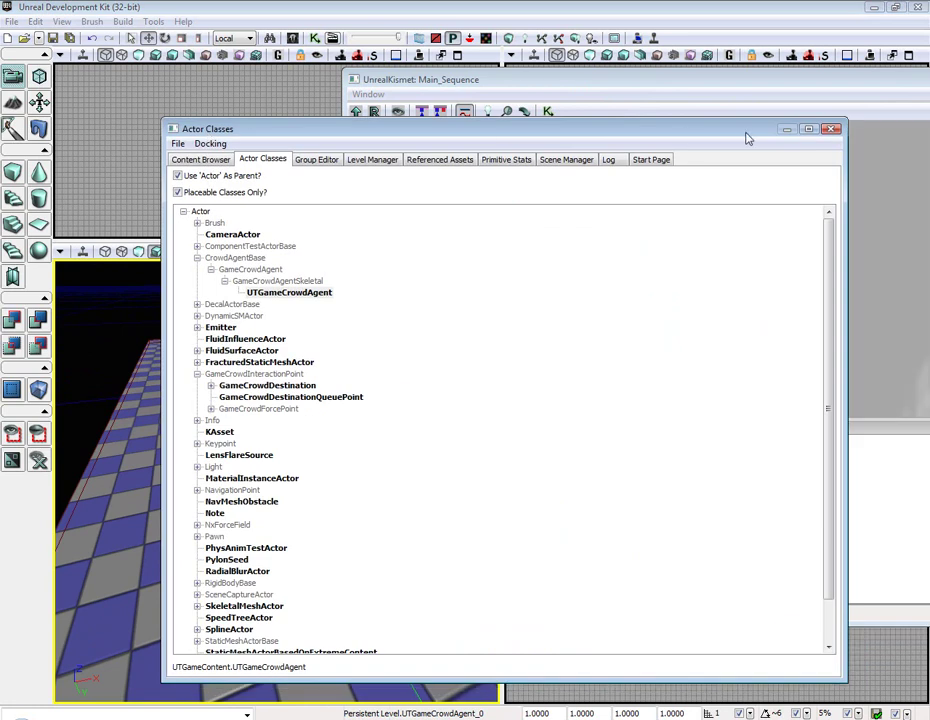
pyautogui.click(831, 130)
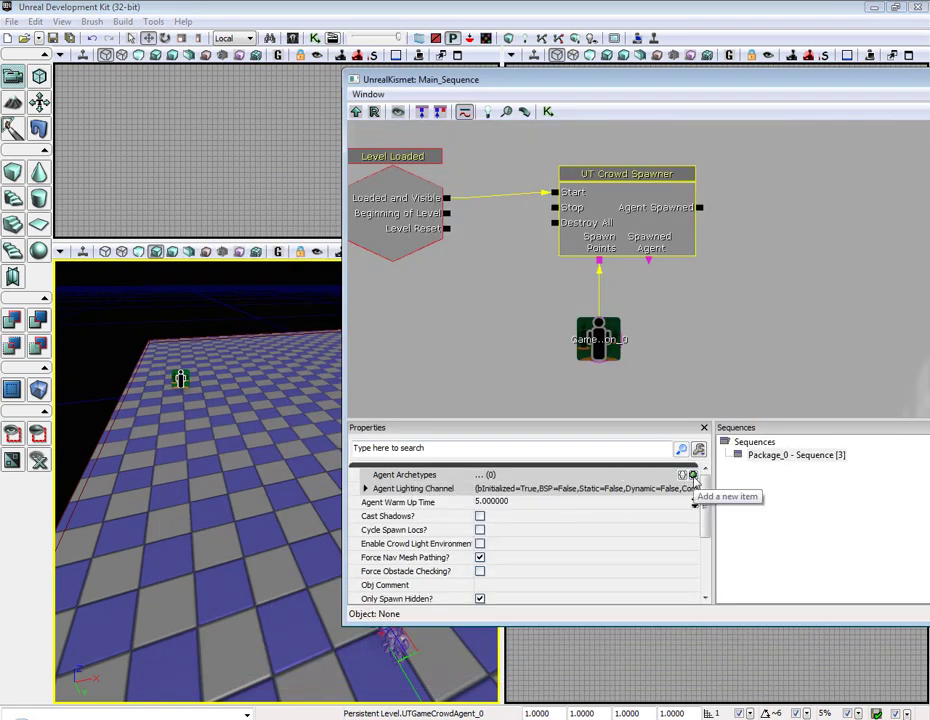
# Step: Add an Agent Archetypes entry to the spawner and set its Agent Archetype to Package_0.TheWorld:PersistentLevel.UTGameCrowdAgent_0
pyautogui.click(693, 475)
pyautogui.click(377, 488)
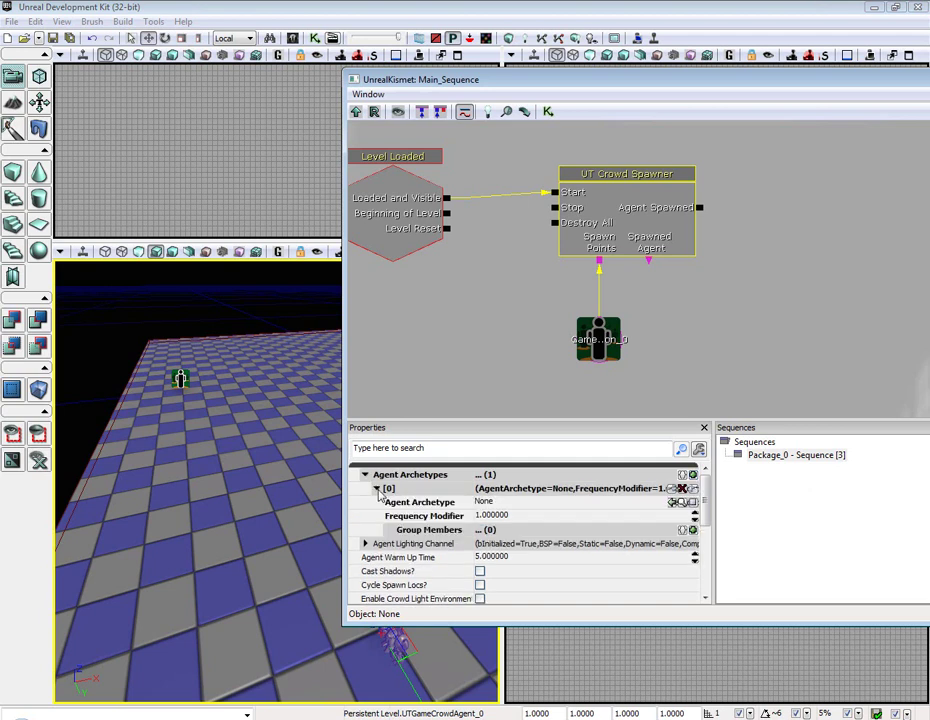
pyautogui.doubleClick(397, 647)
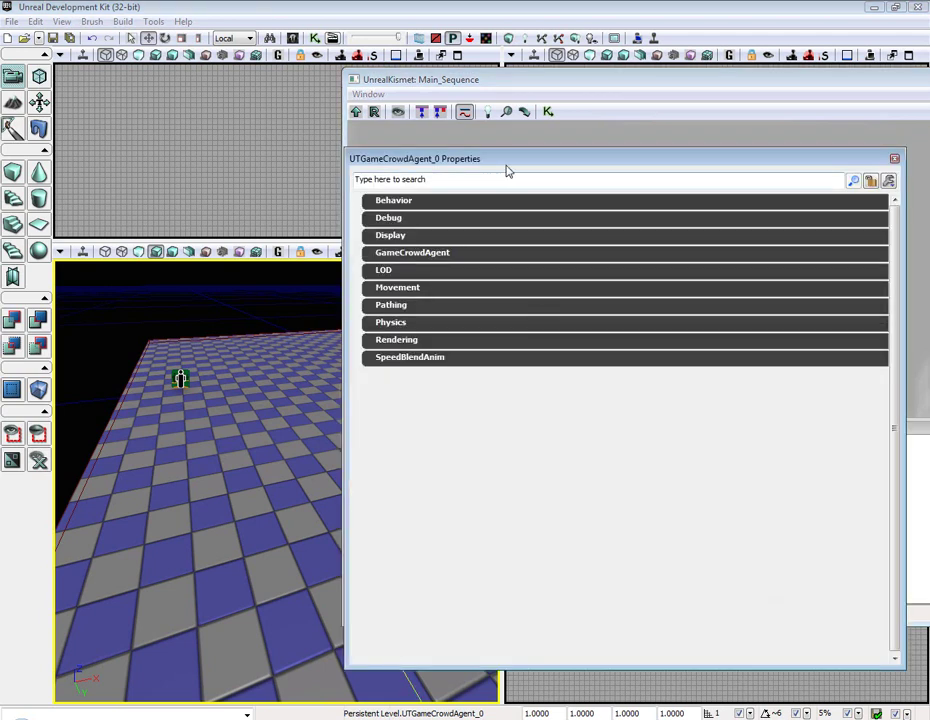
pyautogui.moveTo(512, 168); pyautogui.dragTo(1, 118)
pyautogui.moveTo(485, 87); pyautogui.dragTo(563, 88)
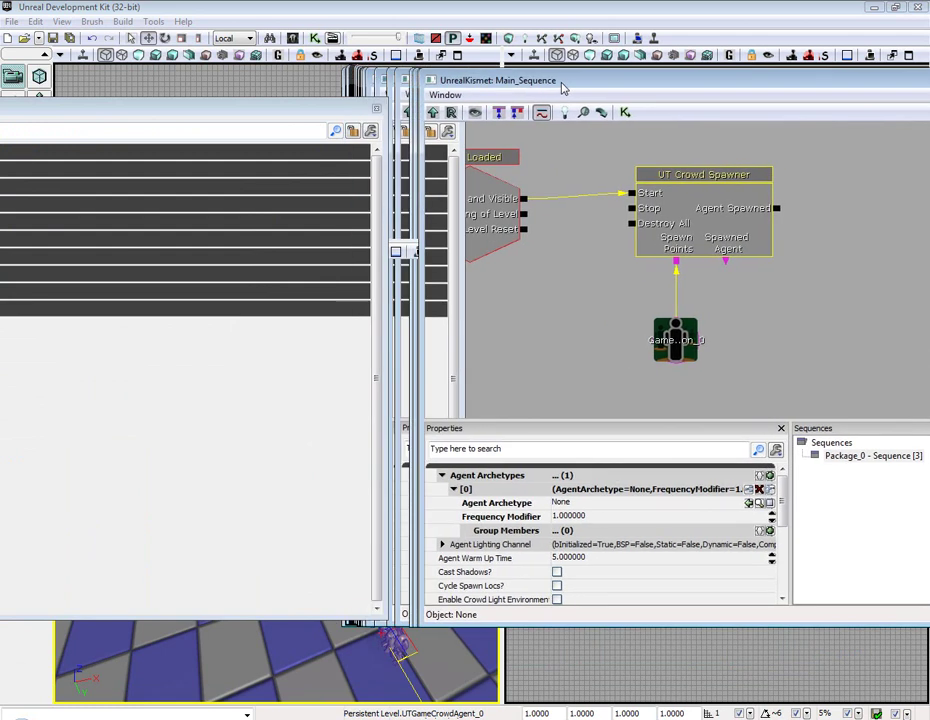
pyautogui.moveTo(181, 104); pyautogui.dragTo(308, 114)
pyautogui.click(575, 97)
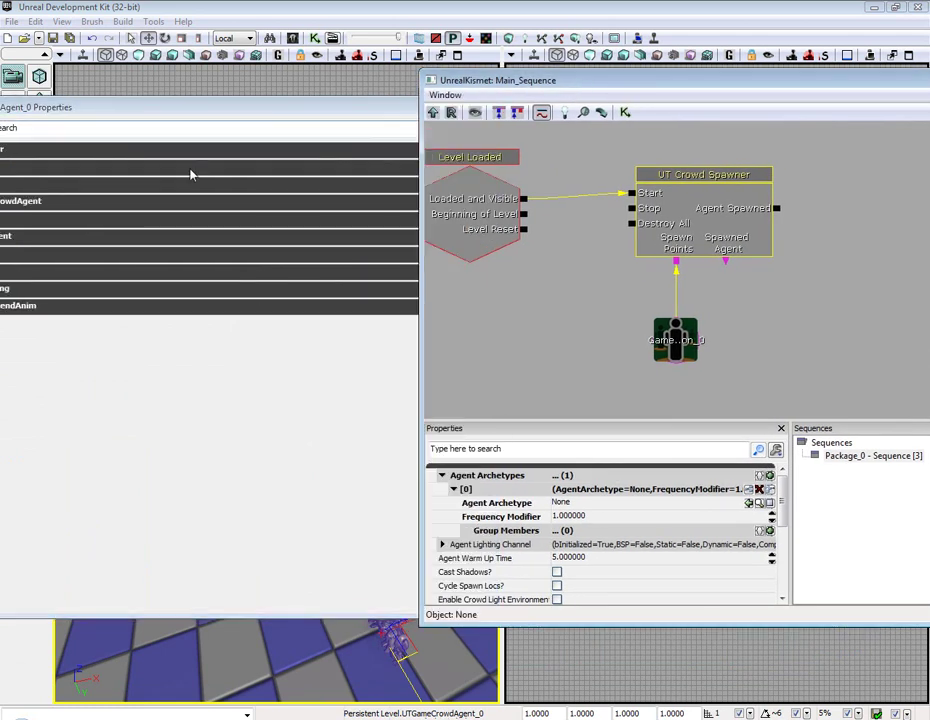
pyautogui.moveTo(113, 113); pyautogui.dragTo(183, 113)
pyautogui.click(912, 531)
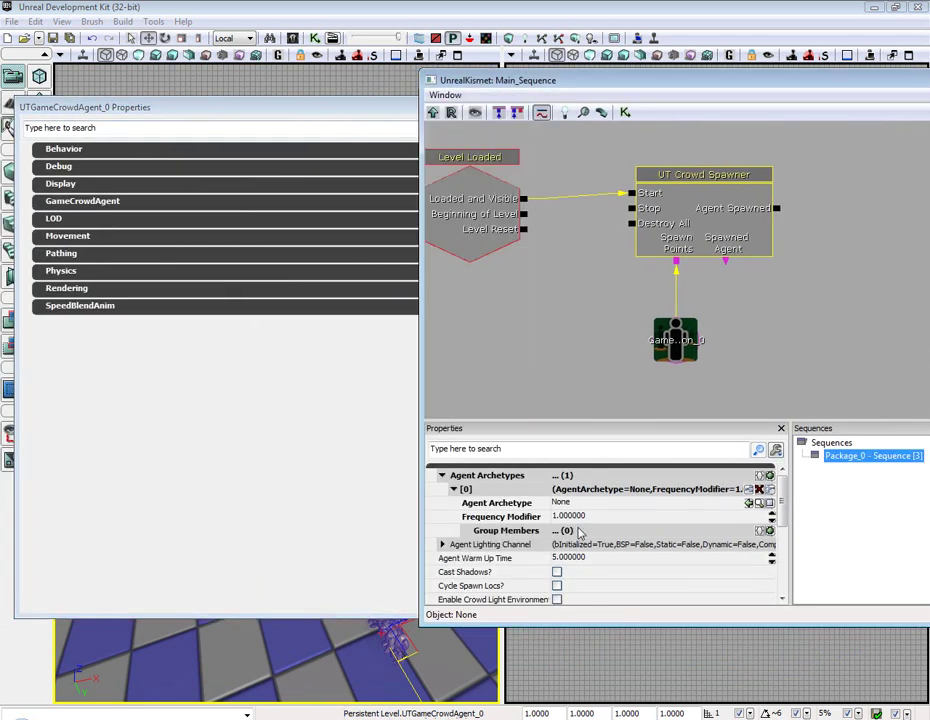
pyautogui.click(580, 506)
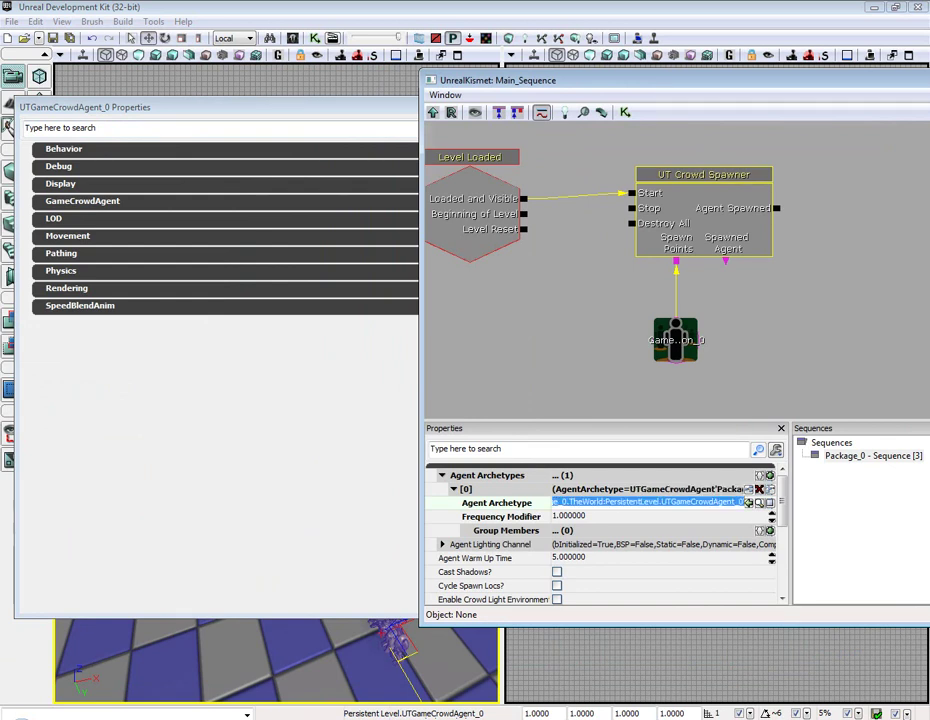
pyautogui.click(564, 108)
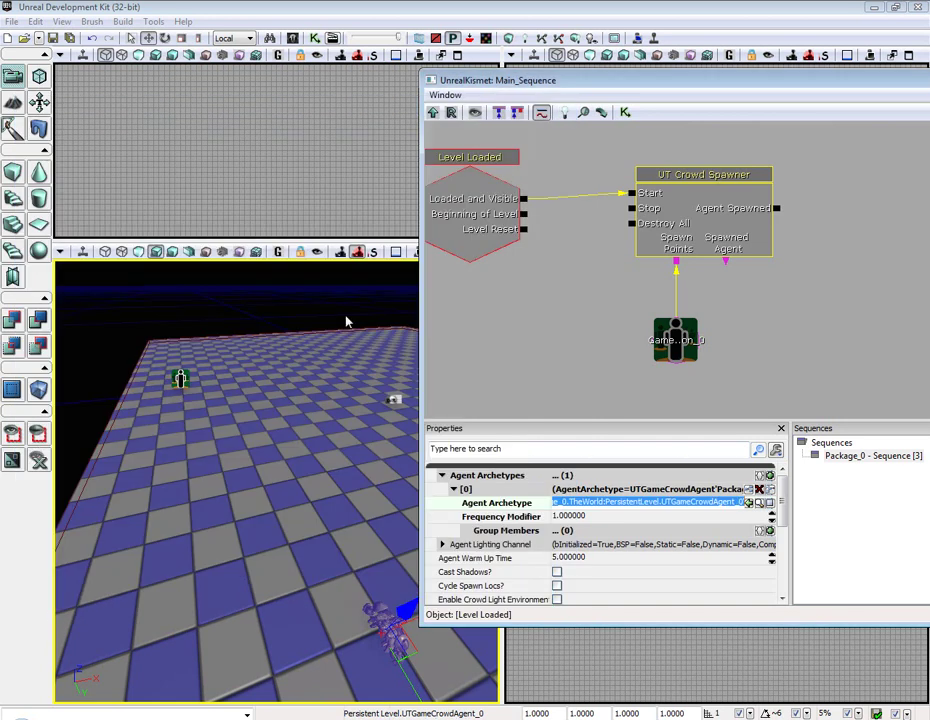
# Step: Enable Dynamic in the crowd spawner's Agent Lighting Channel settings and collapse the group
pyautogui.moveTo(338, 328); pyautogui.dragTo(390, 303, button='right')
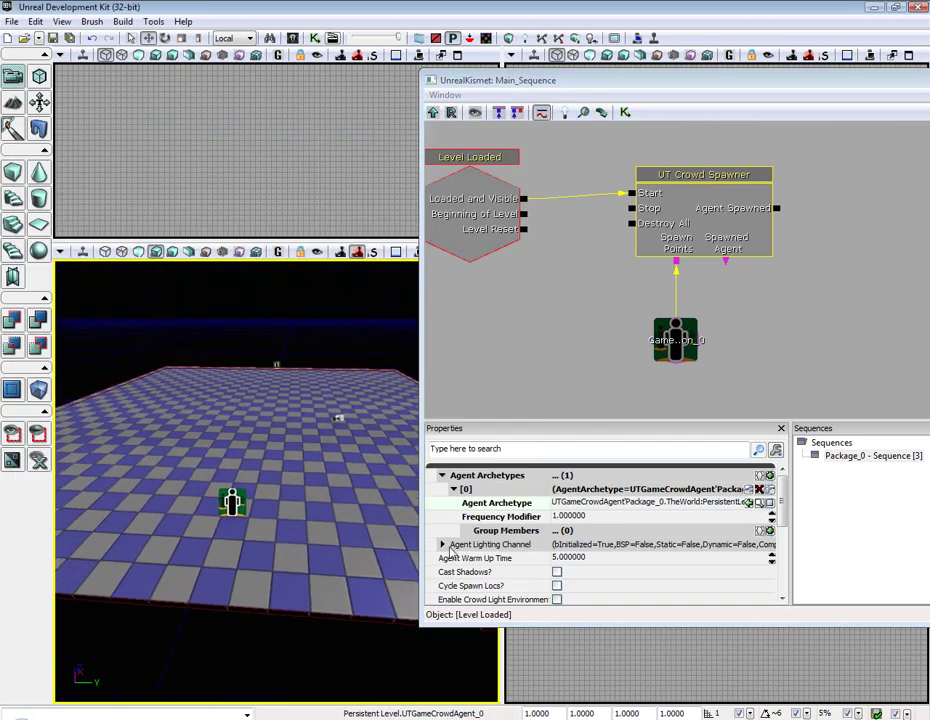
pyautogui.click(442, 544)
pyautogui.moveTo(784, 497); pyautogui.dragTo(795, 549)
pyautogui.scroll(2, 580, 527)
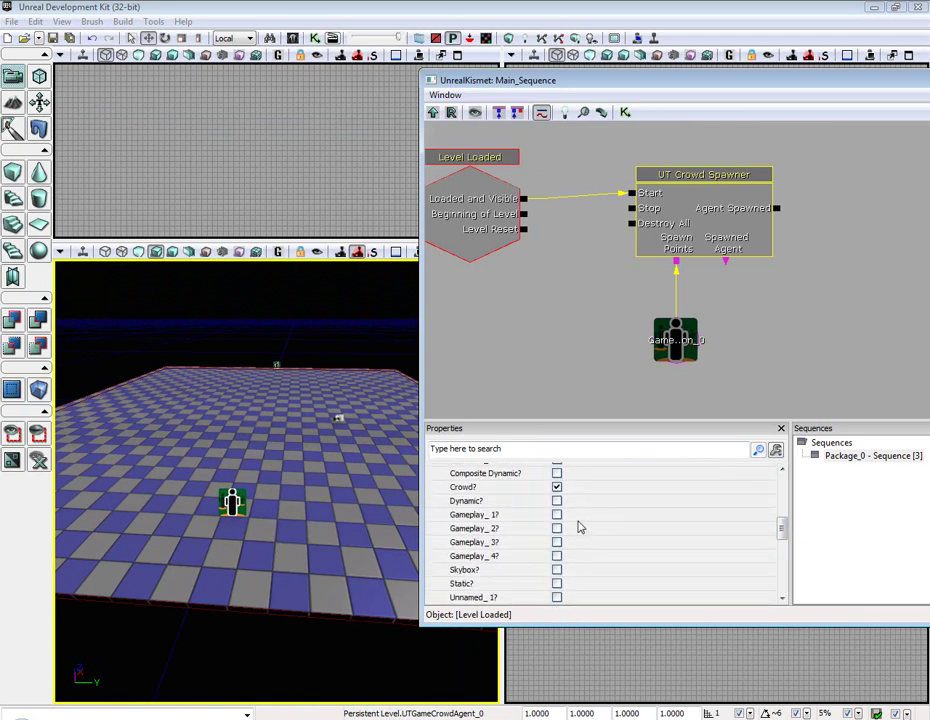
pyautogui.scroll(5, 560, 515)
pyautogui.scroll(3, 480, 514)
pyautogui.click(443, 497)
# Step: Disable Only Spawn Hidden for the UT Crowd Spawner
pyautogui.scroll(-4, 580, 545)
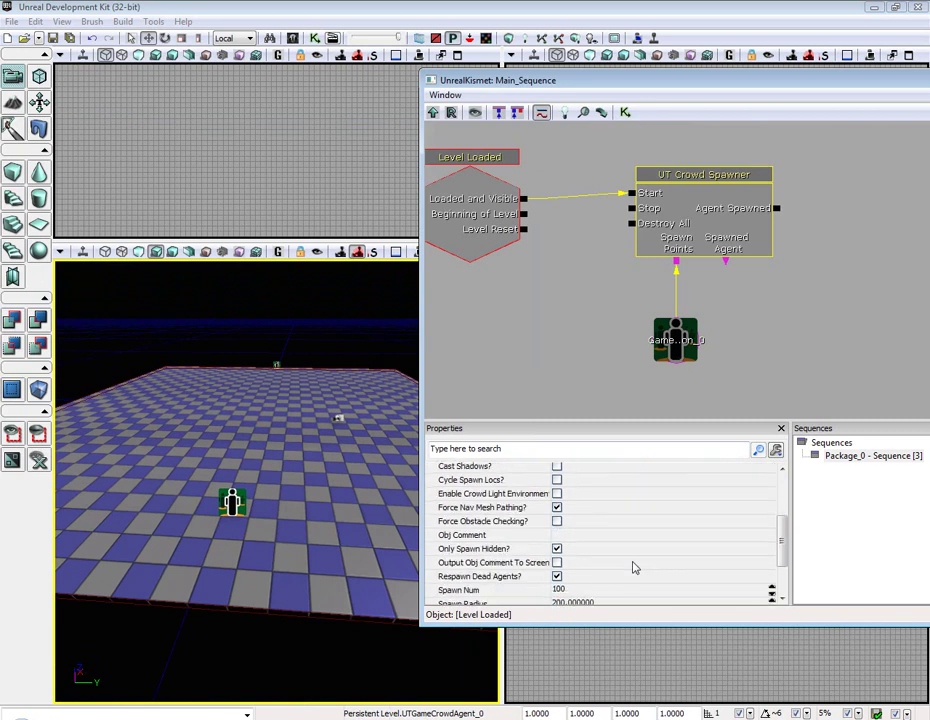
pyautogui.scroll(-2, 620, 560)
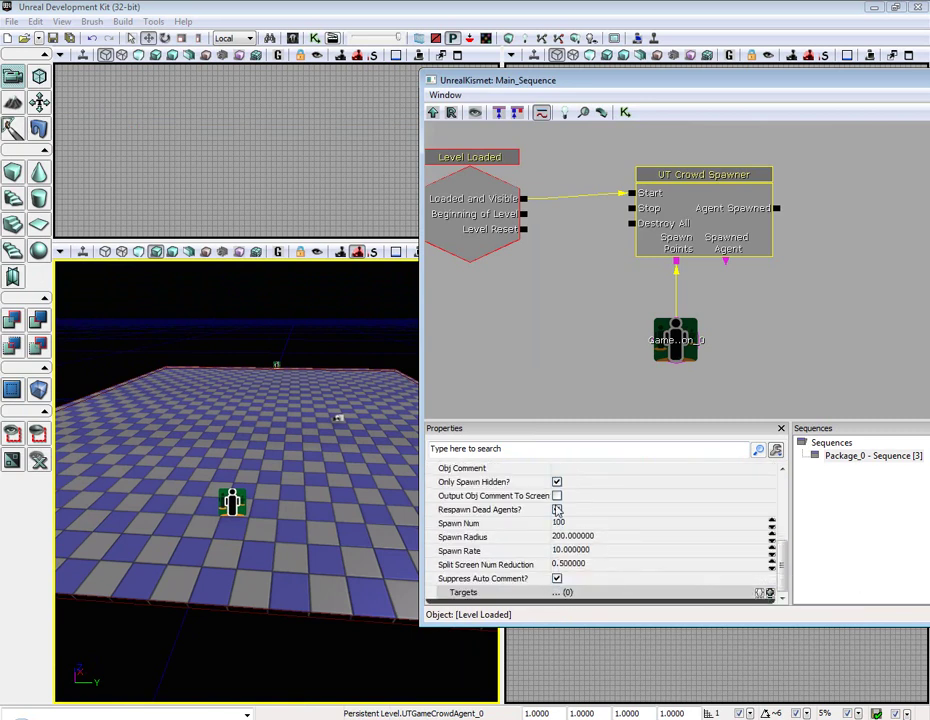
pyautogui.click(557, 510)
pyautogui.scroll(3, 637, 564)
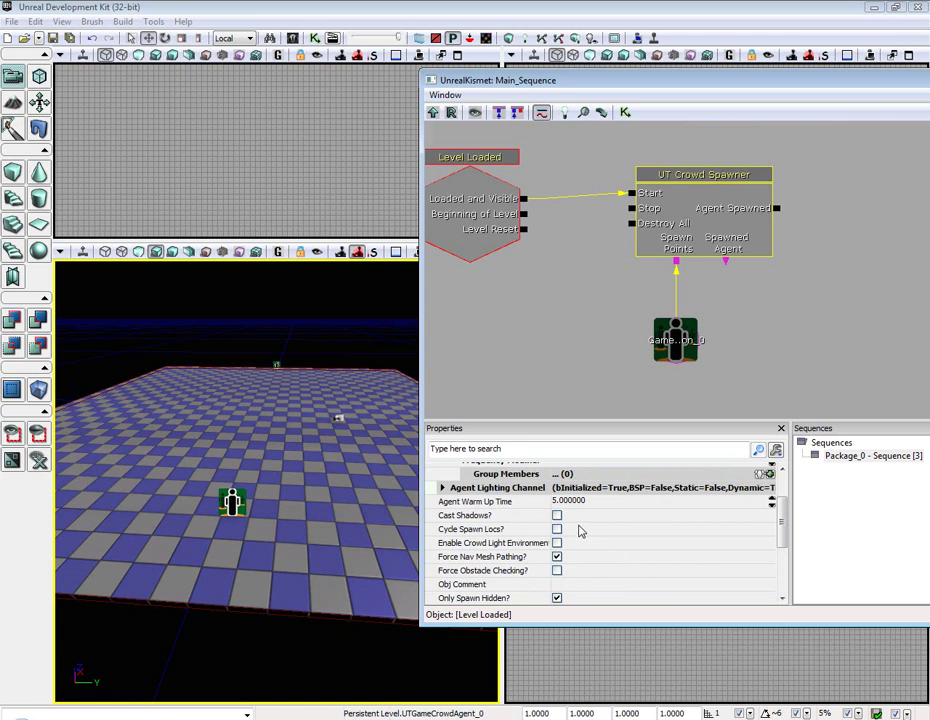
pyautogui.scroll(-3, 621, 527)
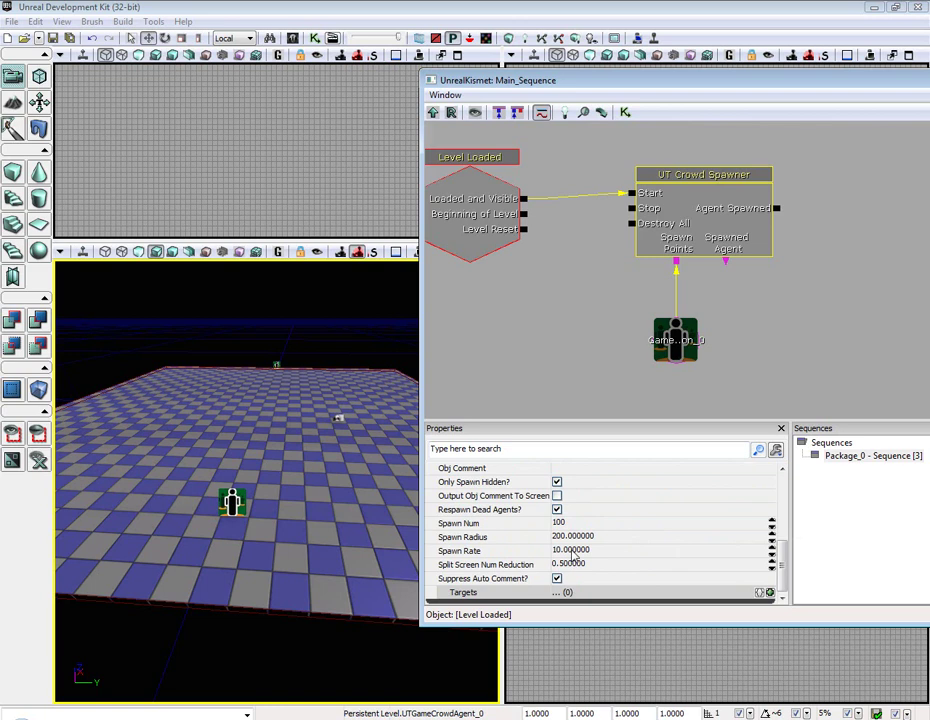
pyautogui.scroll(1, 520, 520)
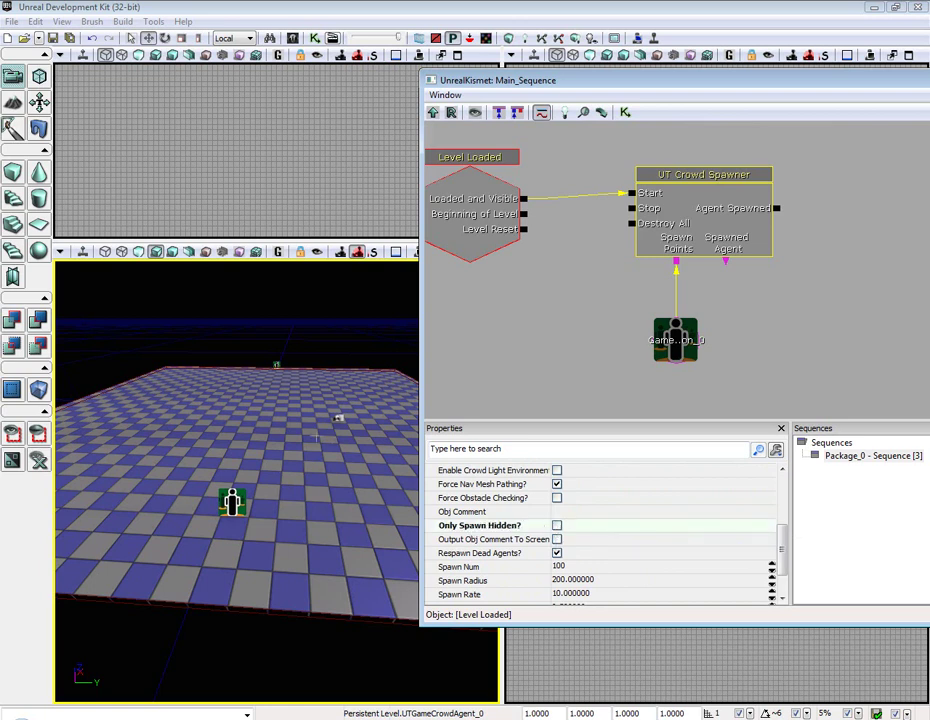
# Step: Build the level's lighting at Preview quality with Use Lightmass turned off and close the Map Check report
pyautogui.moveTo(316, 437); pyautogui.dragTo(288, 402, button='right')
pyautogui.click(153, 21)
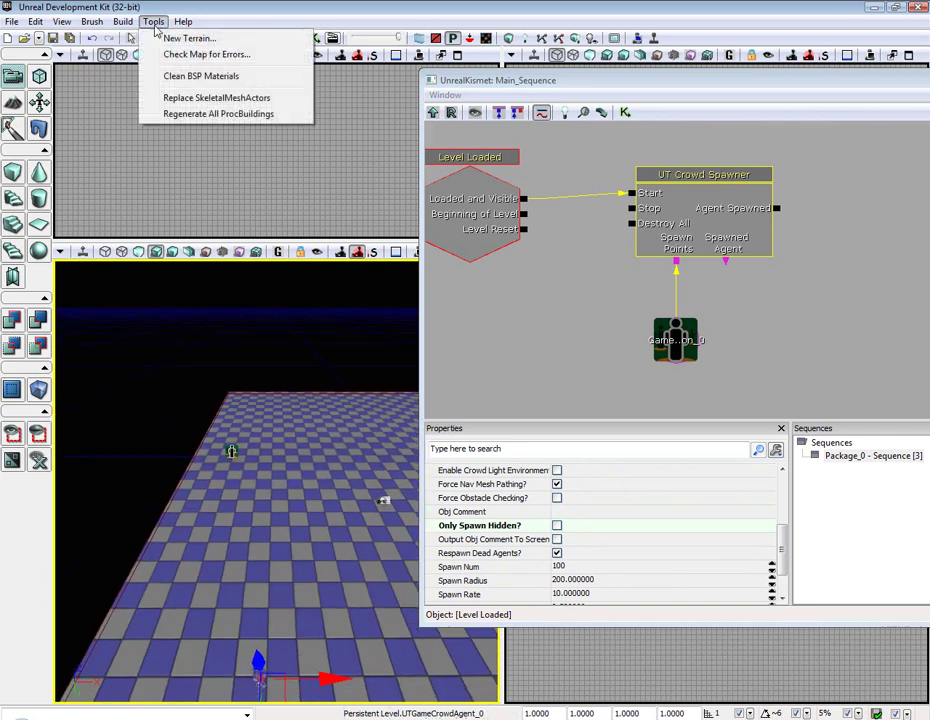
pyautogui.moveTo(124, 22)
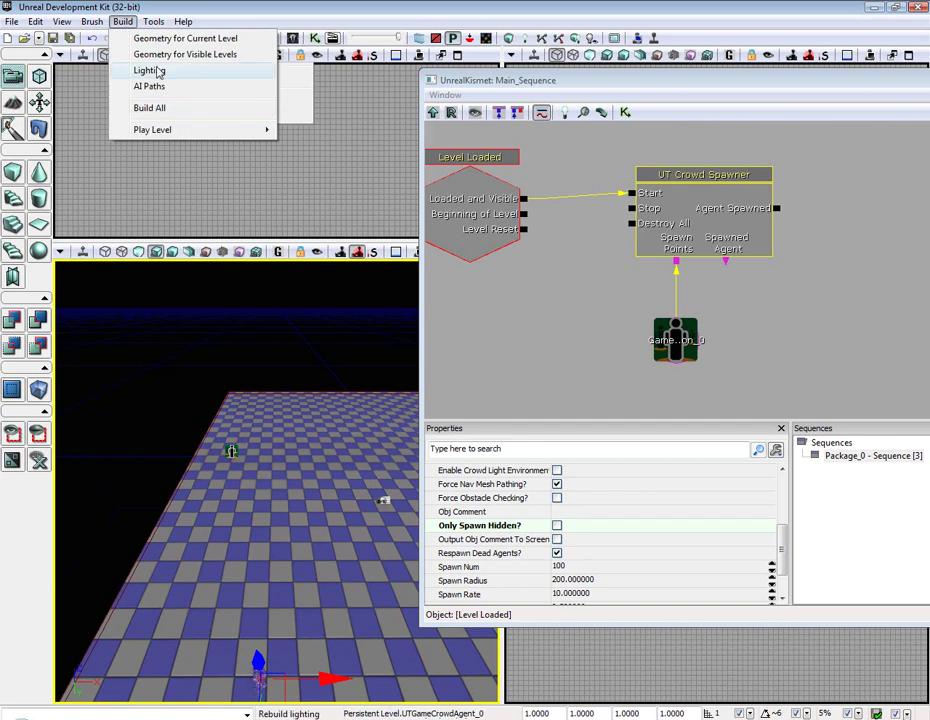
pyautogui.click(150, 70)
pyautogui.click(372, 440)
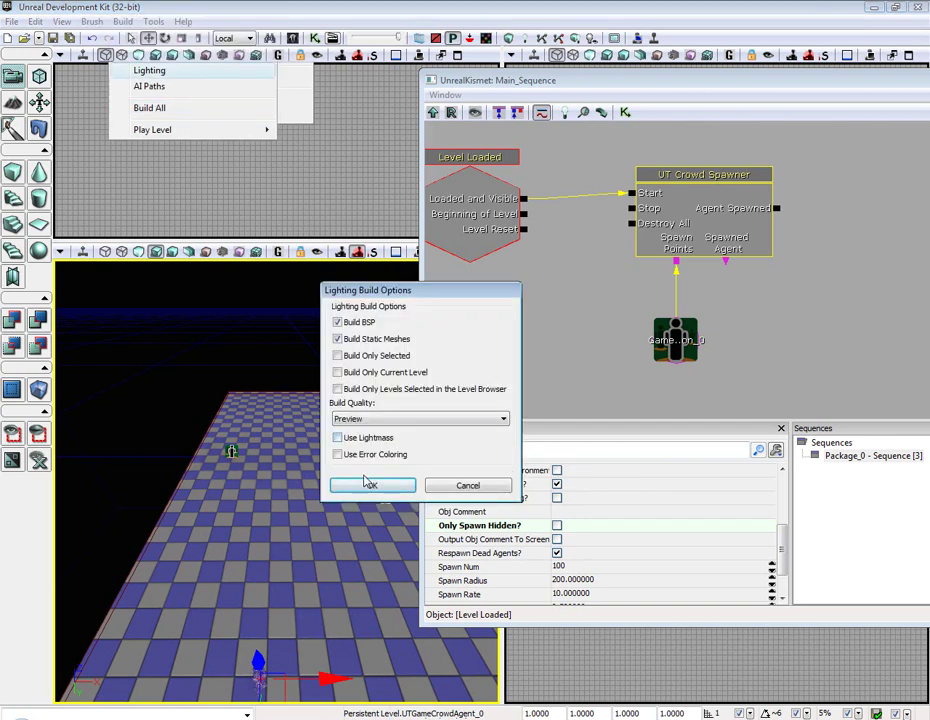
pyautogui.click(388, 493)
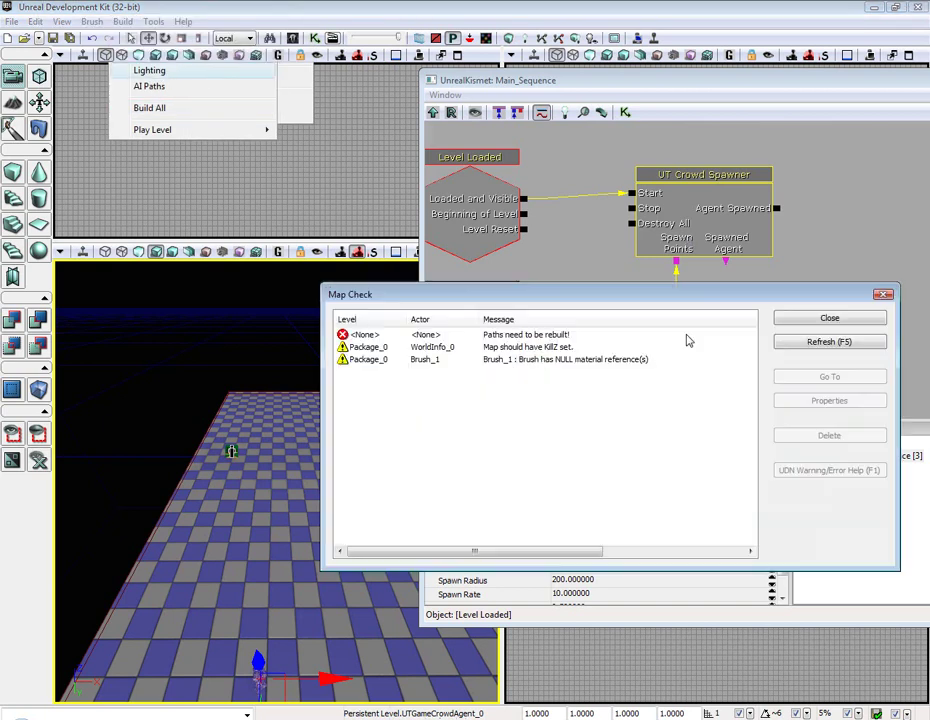
pyautogui.click(786, 320)
# Step: Rebuild the AI paths, dismiss the Map Check report and reposition the Kismet window over the viewports
pyautogui.click(122, 21)
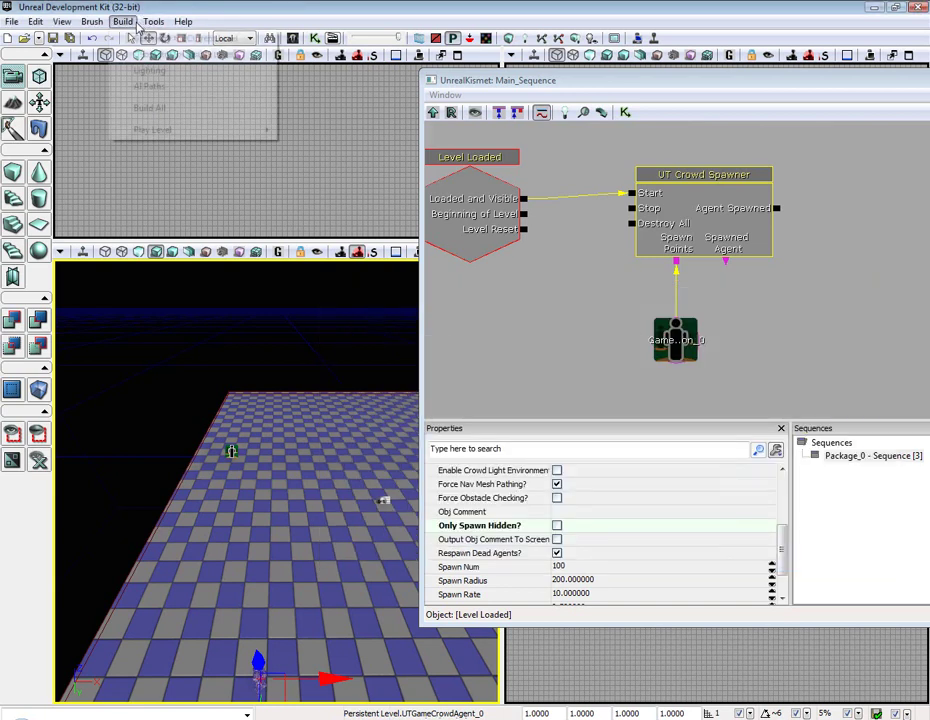
pyautogui.click(170, 88)
pyautogui.click(835, 316)
pyautogui.moveTo(793, 83); pyautogui.dragTo(465, 85)
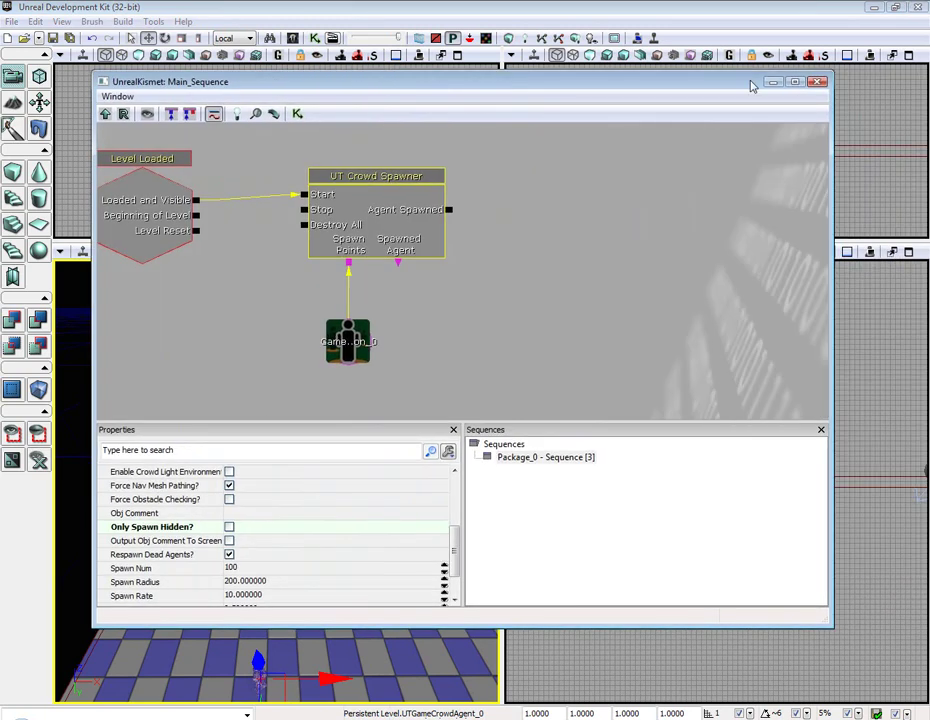
# Step: Close Kismet, play the level from a spot on the floor, watch the crowd from the moving spectator view, and end the test
pyautogui.click(818, 82)
pyautogui.rightClick(422, 538)
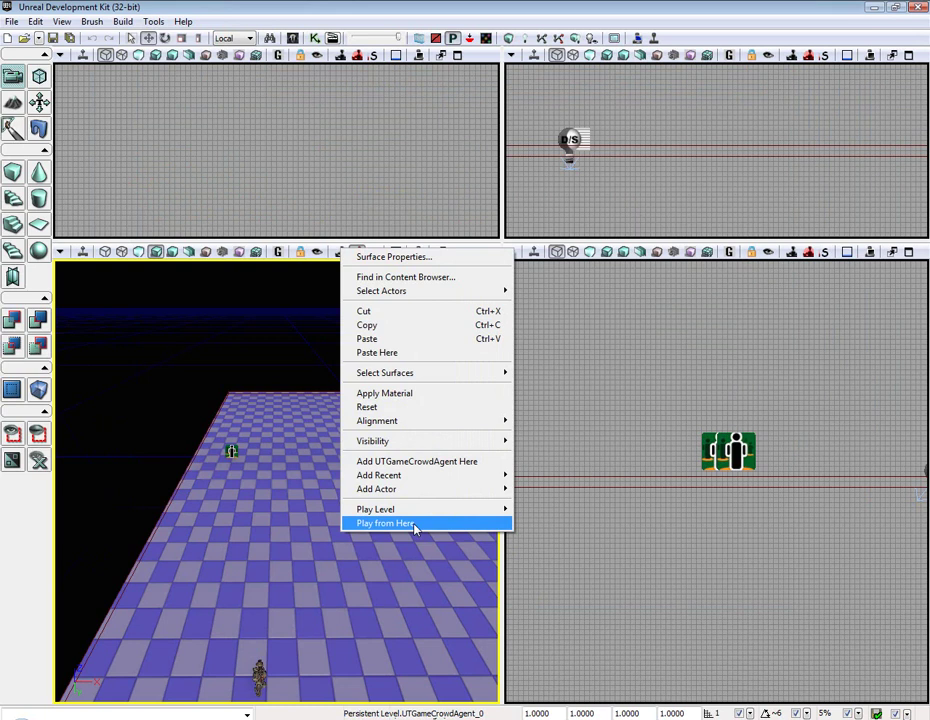
pyautogui.click(415, 524)
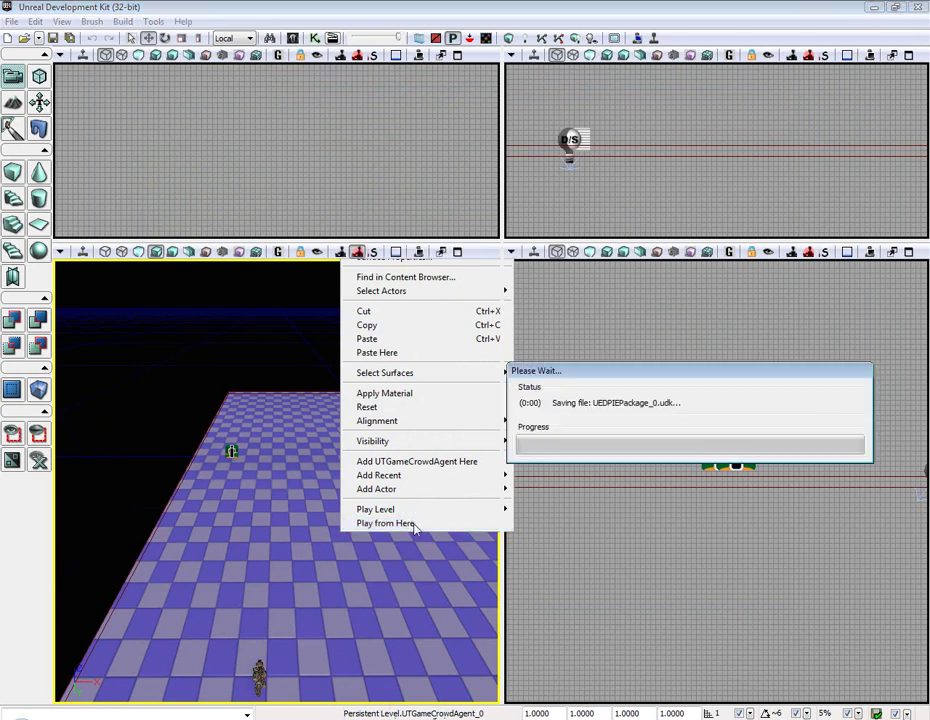
pyautogui.press('s')
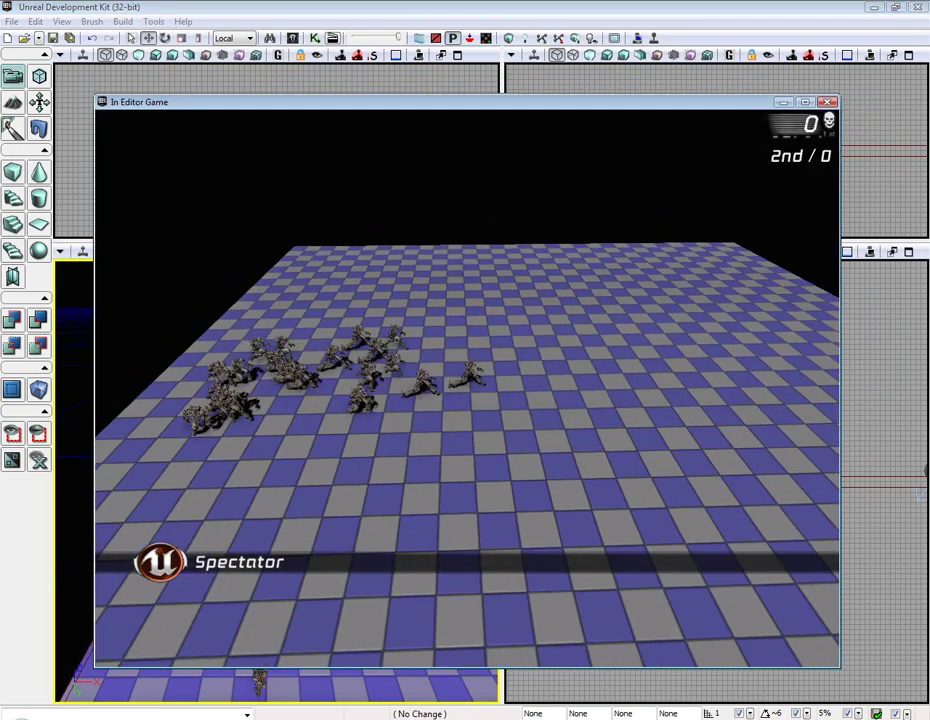
pyautogui.press('w')
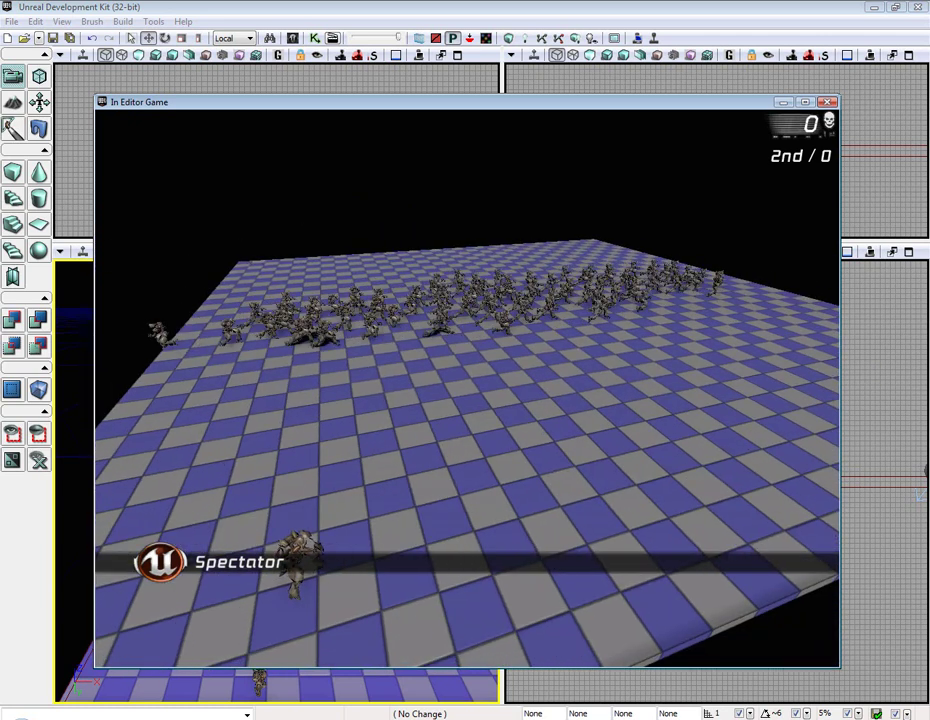
pyautogui.press('Escape')
# Step: Inspect the Display settings of the placed UTGameCrowdAgent and close its properties
pyautogui.moveTo(413, 528); pyautogui.dragTo(205, 488, button='right')
pyautogui.doubleClick(306, 468)
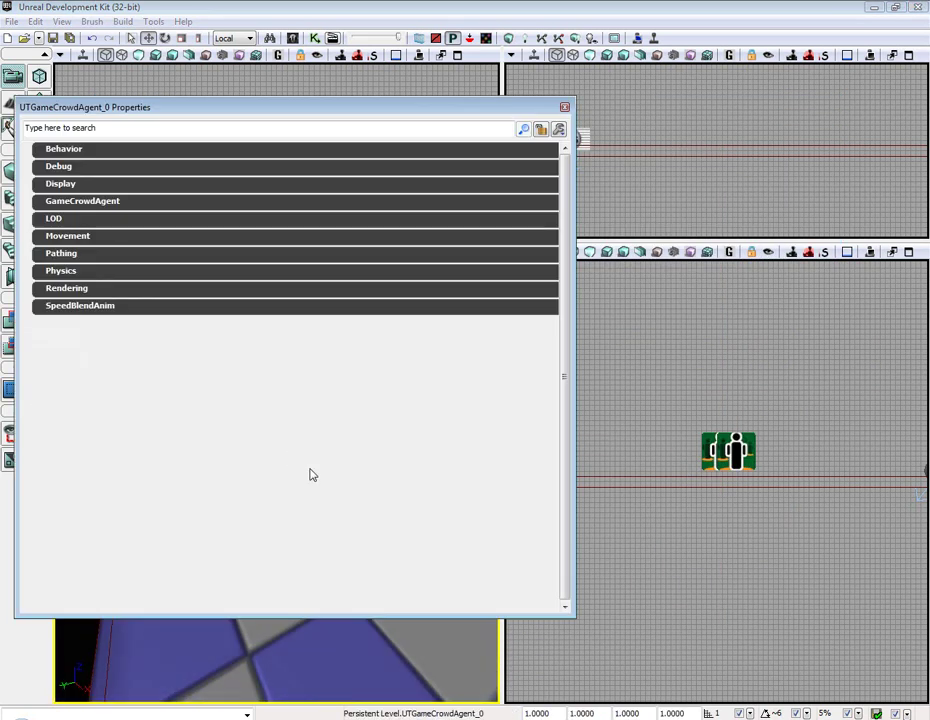
pyautogui.moveTo(84, 112); pyautogui.dragTo(577, 124)
pyautogui.click(561, 197)
pyautogui.moveTo(753, 123); pyautogui.dragTo(295, 122)
pyautogui.click(601, 121)
# Step: Play the level briefly from the floor near the placed crowd agent and end the test
pyautogui.rightClick(406, 475)
pyautogui.click(471, 466)
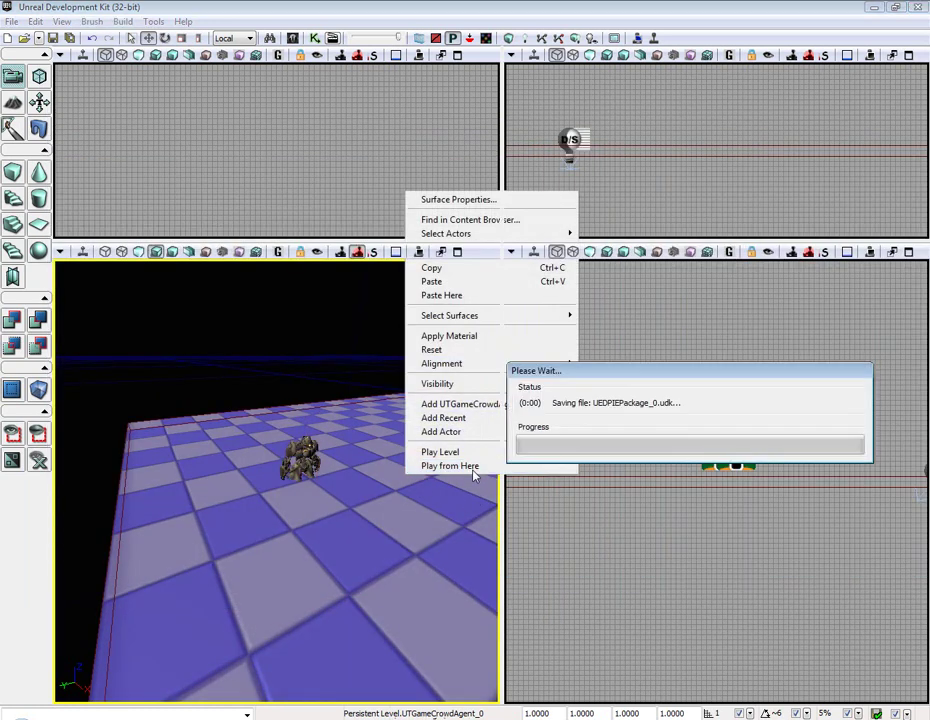
pyautogui.press('Escape')
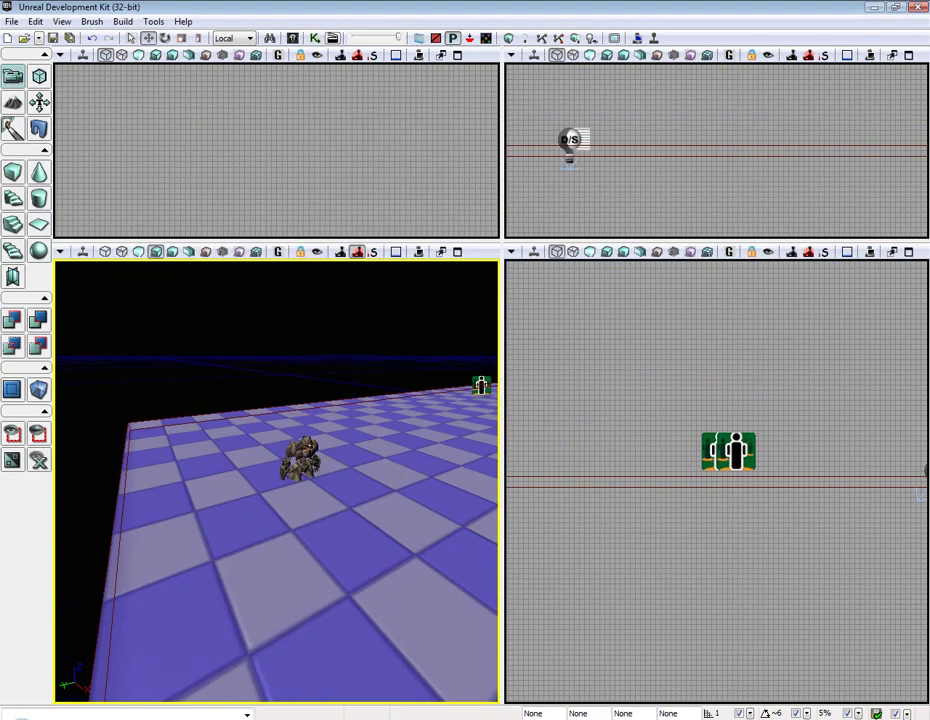
# Step: Disable Hidden in the placed UTGameCrowdAgent's Display properties and close the properties window
pyautogui.doubleClick(312, 459)
pyautogui.click(94, 197)
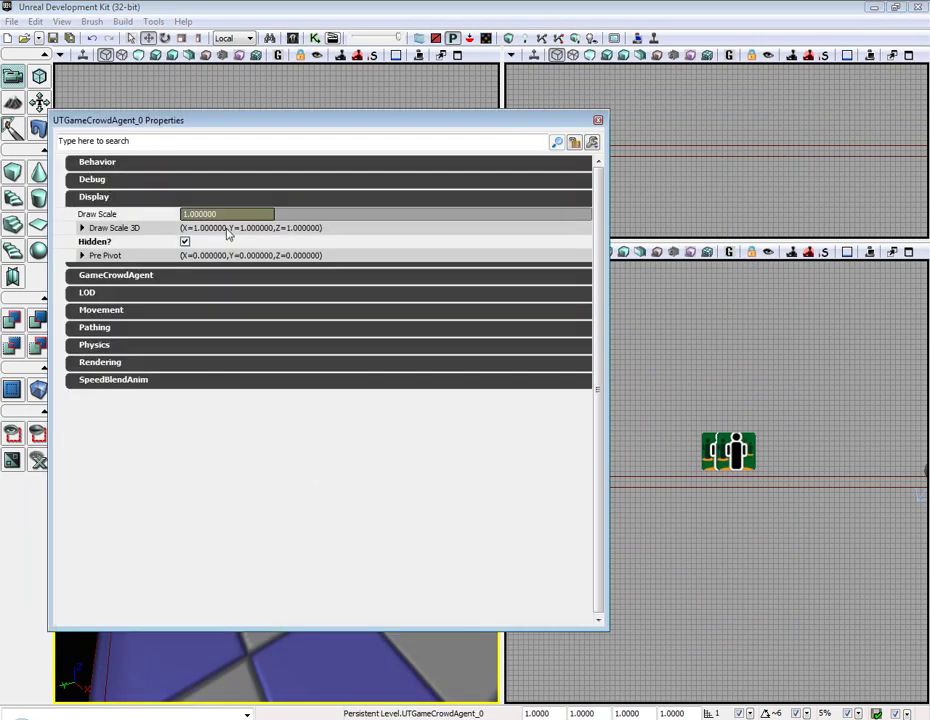
pyautogui.click(185, 242)
pyautogui.click(598, 120)
# Step: Play the level from the floor near the agent, shoot at the crowd agents, and end the test
pyautogui.rightClick(427, 212)
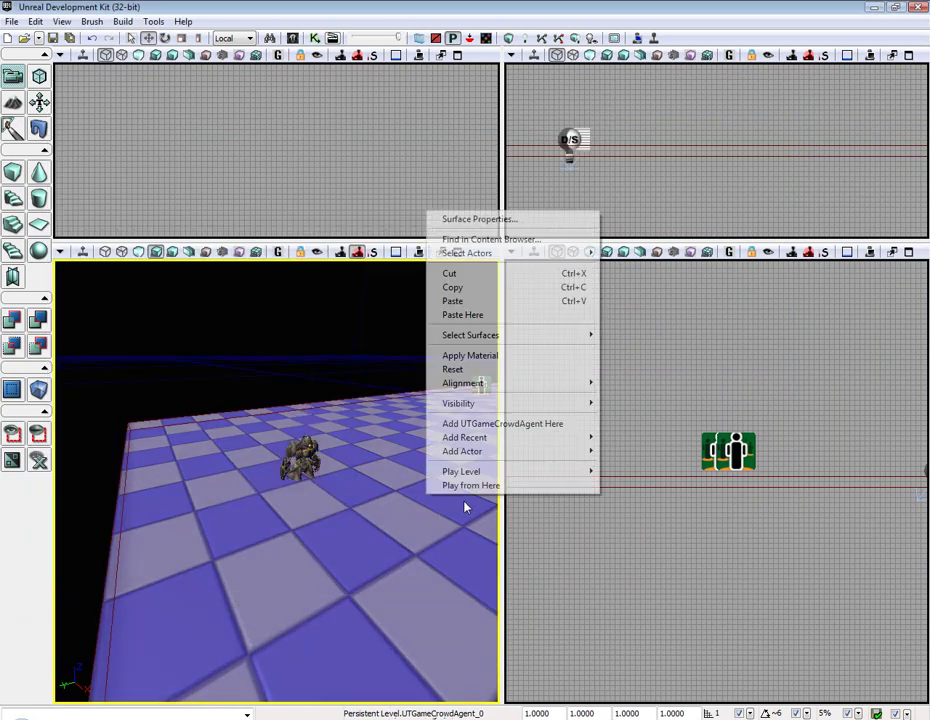
pyautogui.click(495, 486)
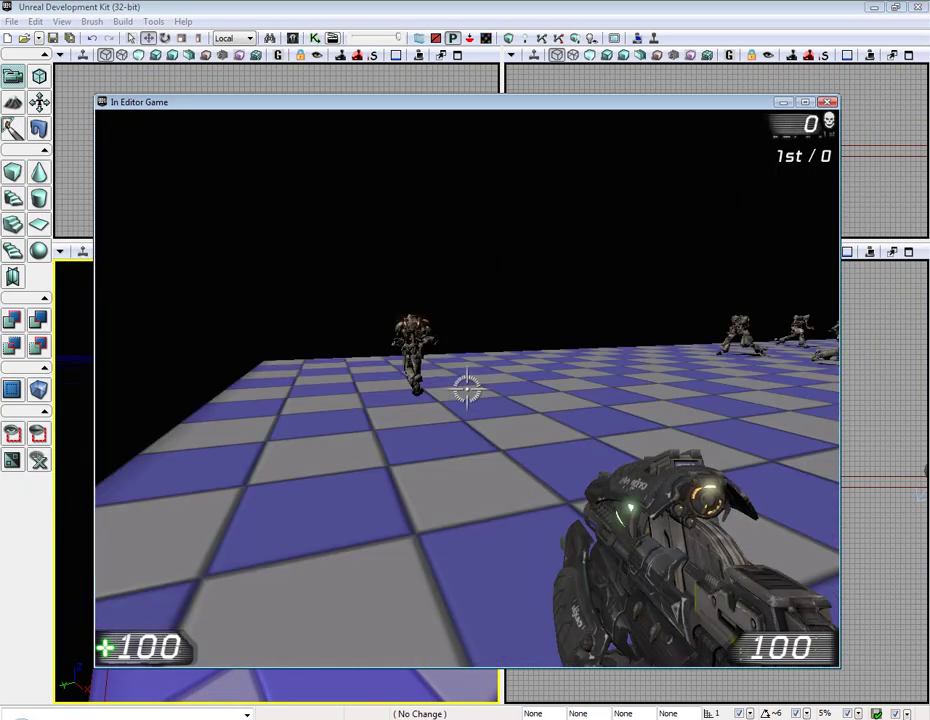
pyautogui.click(467, 388)
pyautogui.click(467, 388)
pyautogui.click(467, 388)
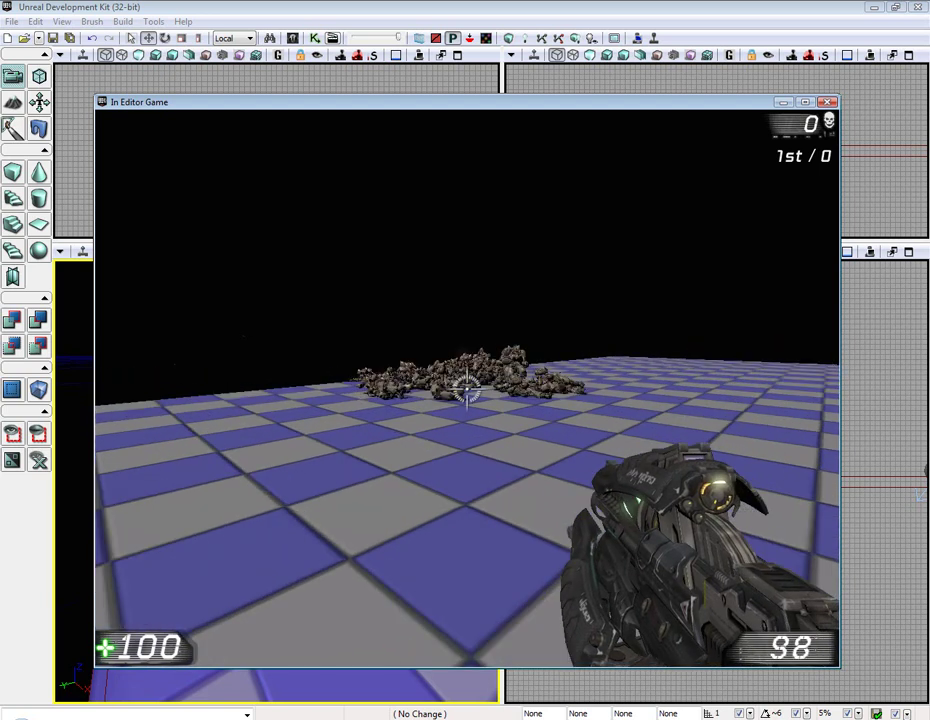
pyautogui.click(467, 389)
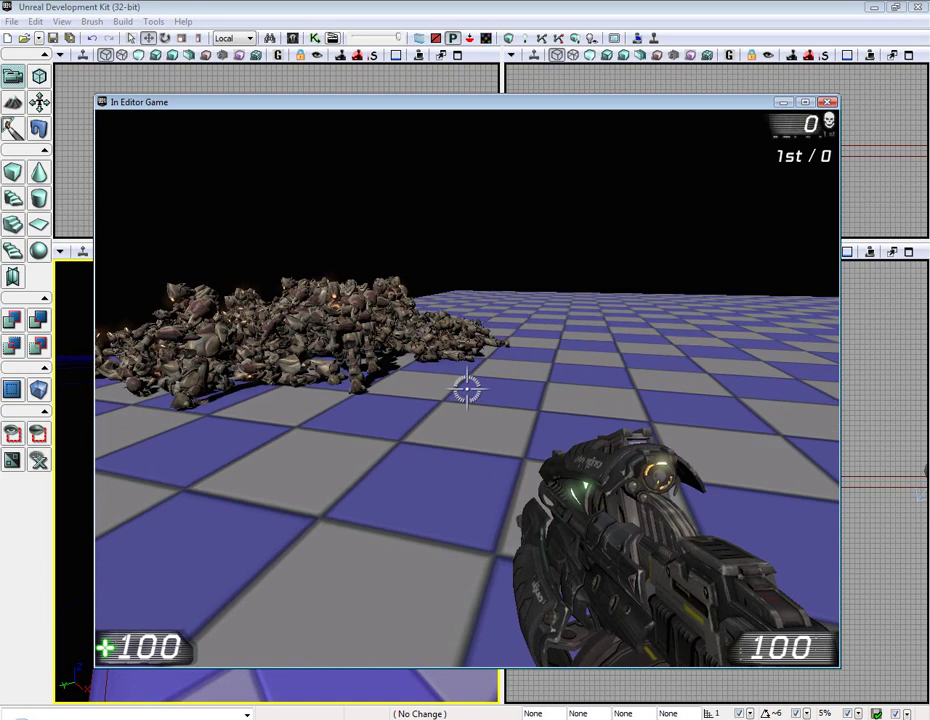
pyautogui.press('Escape')
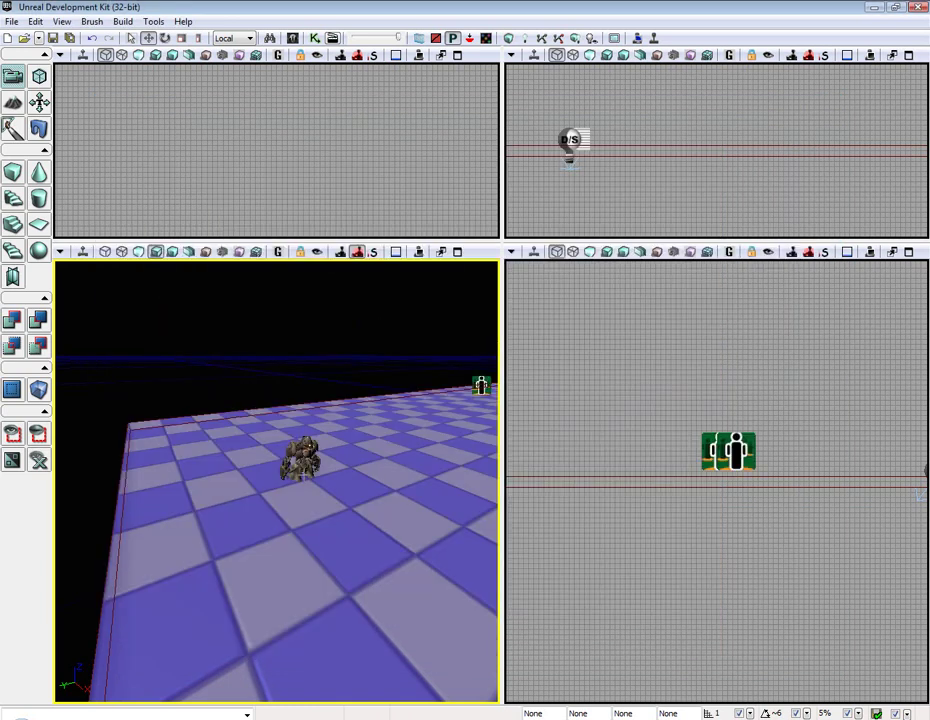
# Step: Select the placed crowd agent, play the level from the floor again, and shoot the crowd with both weapon fire modes
pyautogui.click(307, 465)
pyautogui.rightClick(375, 170)
pyautogui.click(445, 441)
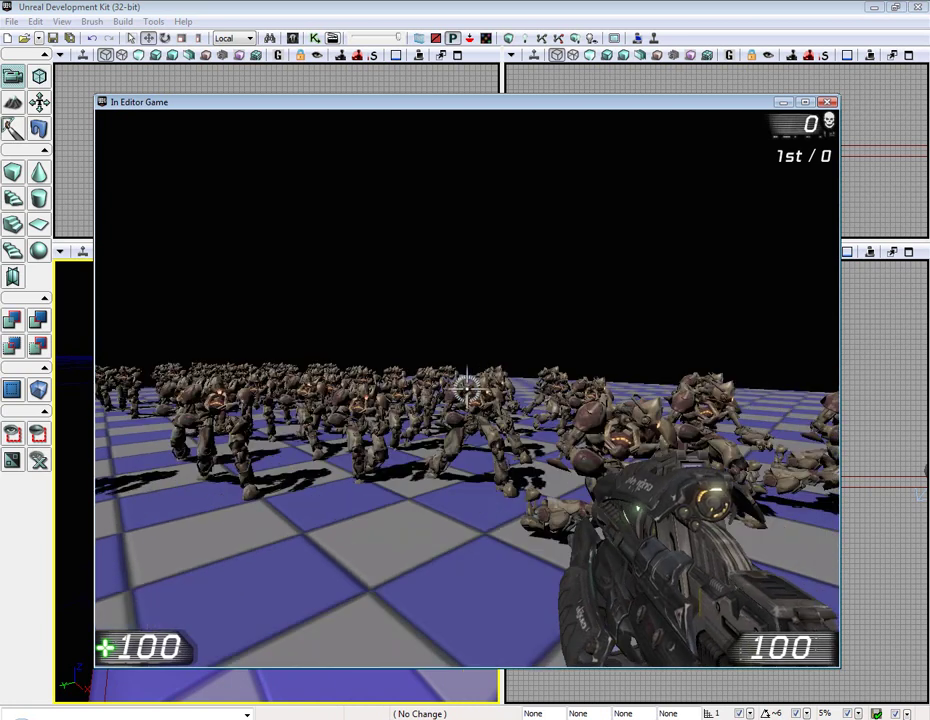
pyautogui.click(467, 388)
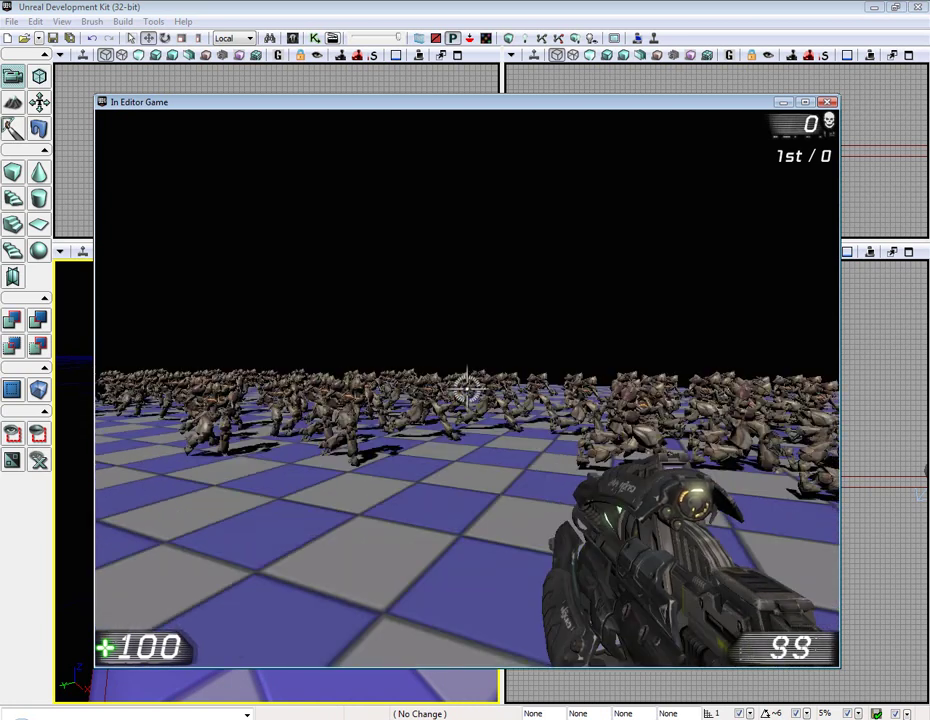
pyautogui.rightClick(467, 388)
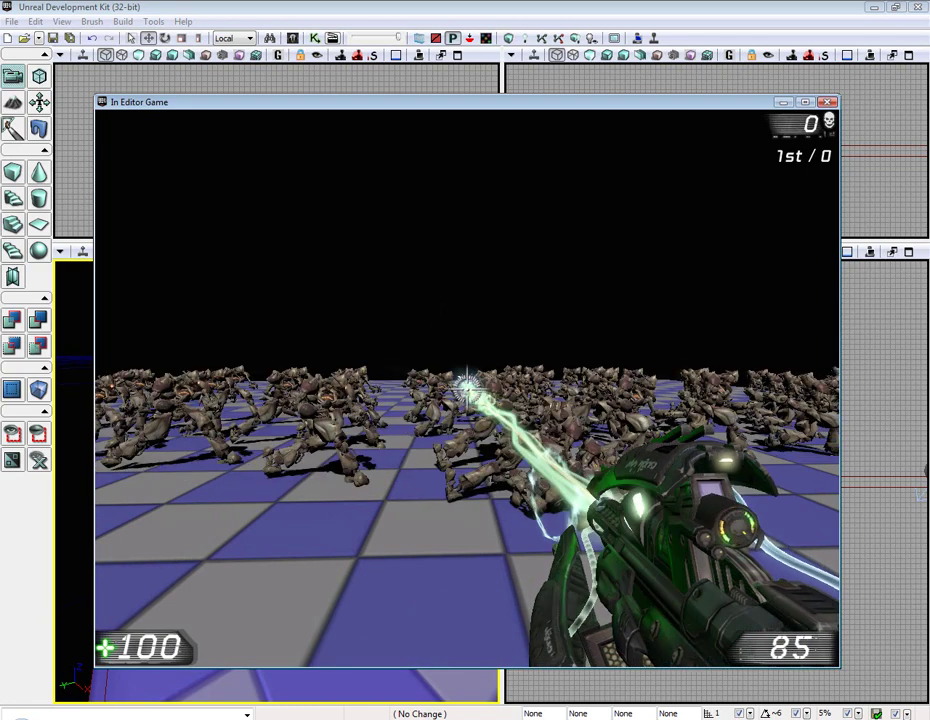